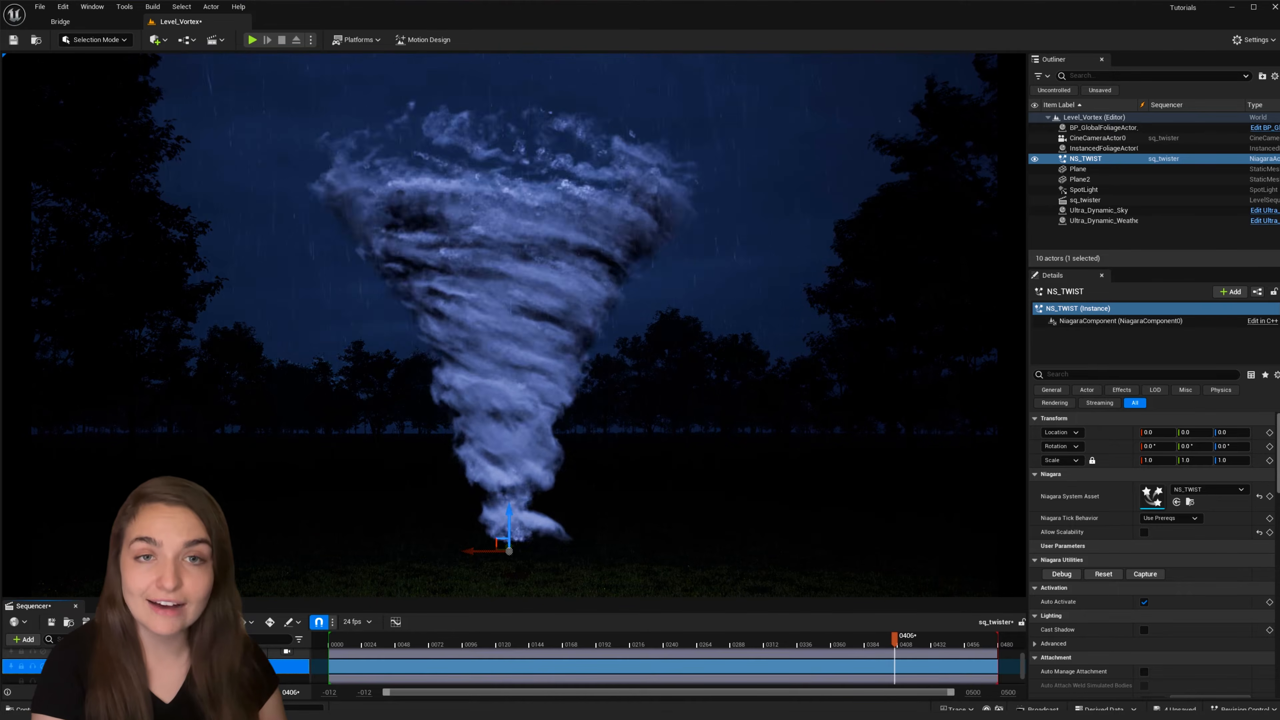
# Delete the NS_TWIST actor from the level
pyautogui.rightClick(856, 129)
pyautogui.click(1083, 158)
pyautogui.press('Delete')
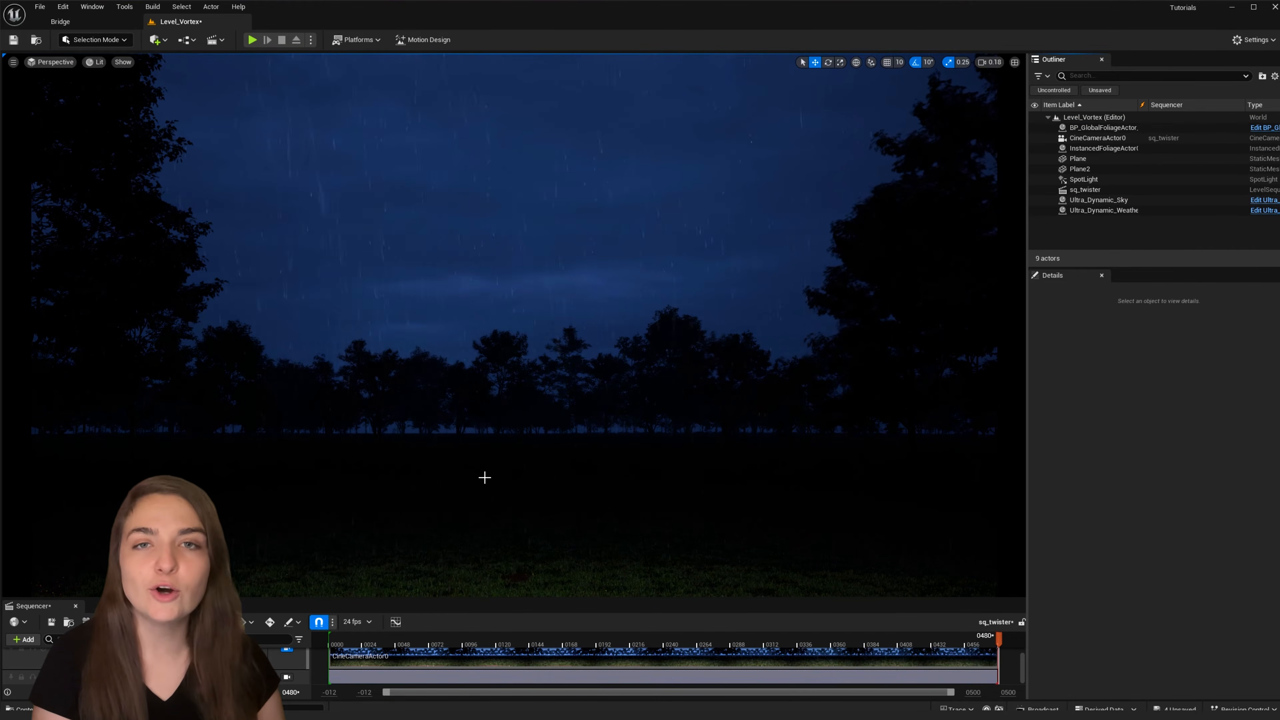
# Create a Niagara System from the Empty emitter template in the Niagara folder and name it NS_Twister
pyautogui.hotkey('ctrl', 'space')
pyautogui.rightClick(354, 645)
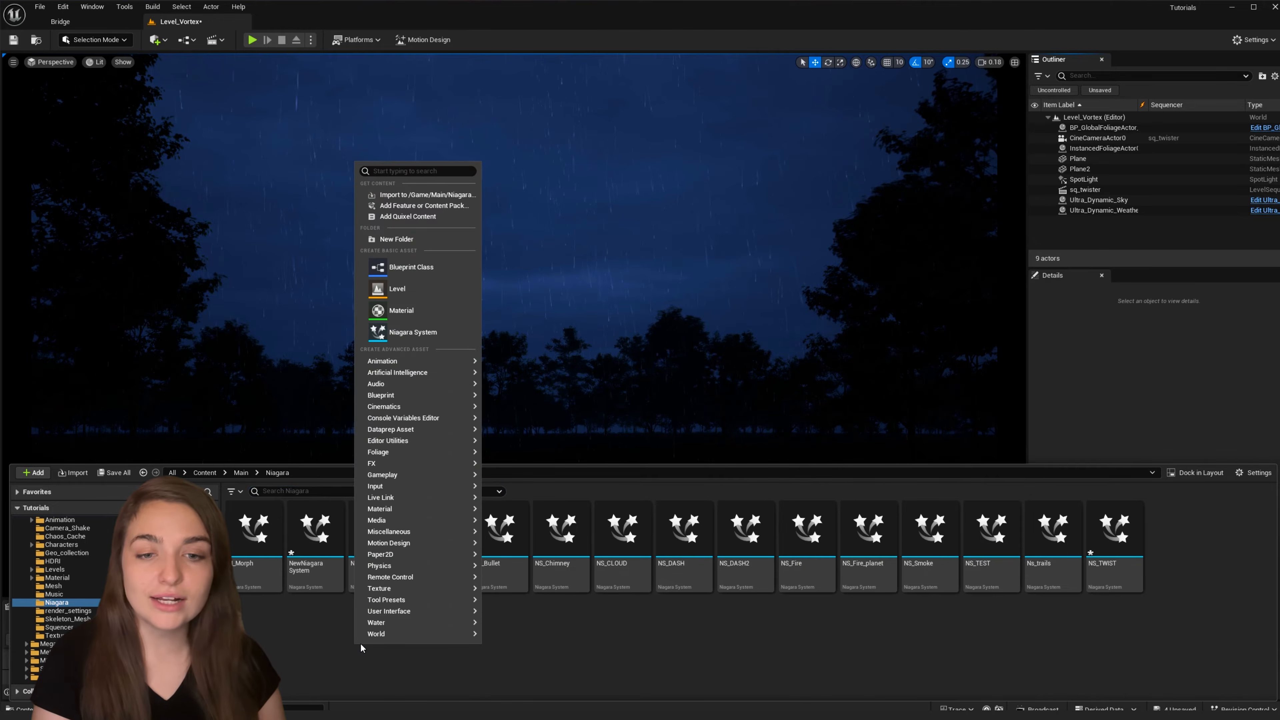
pyautogui.click(433, 333)
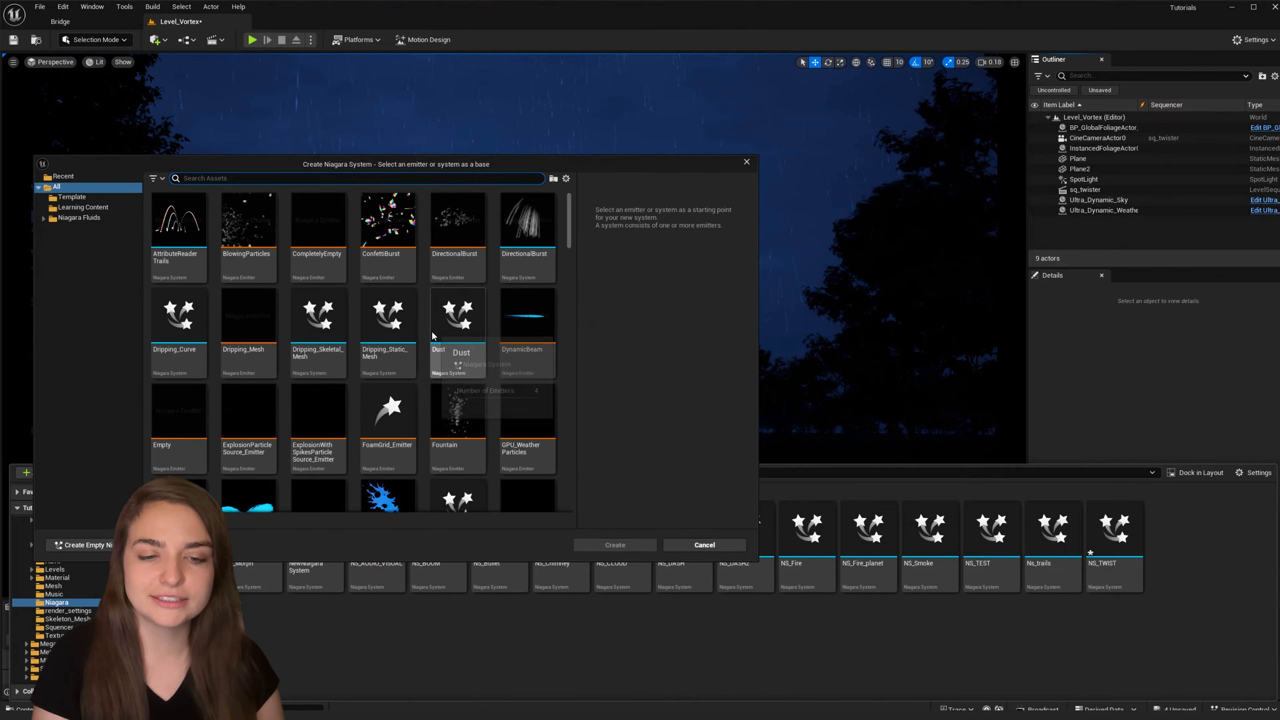
pyautogui.click(179, 429)
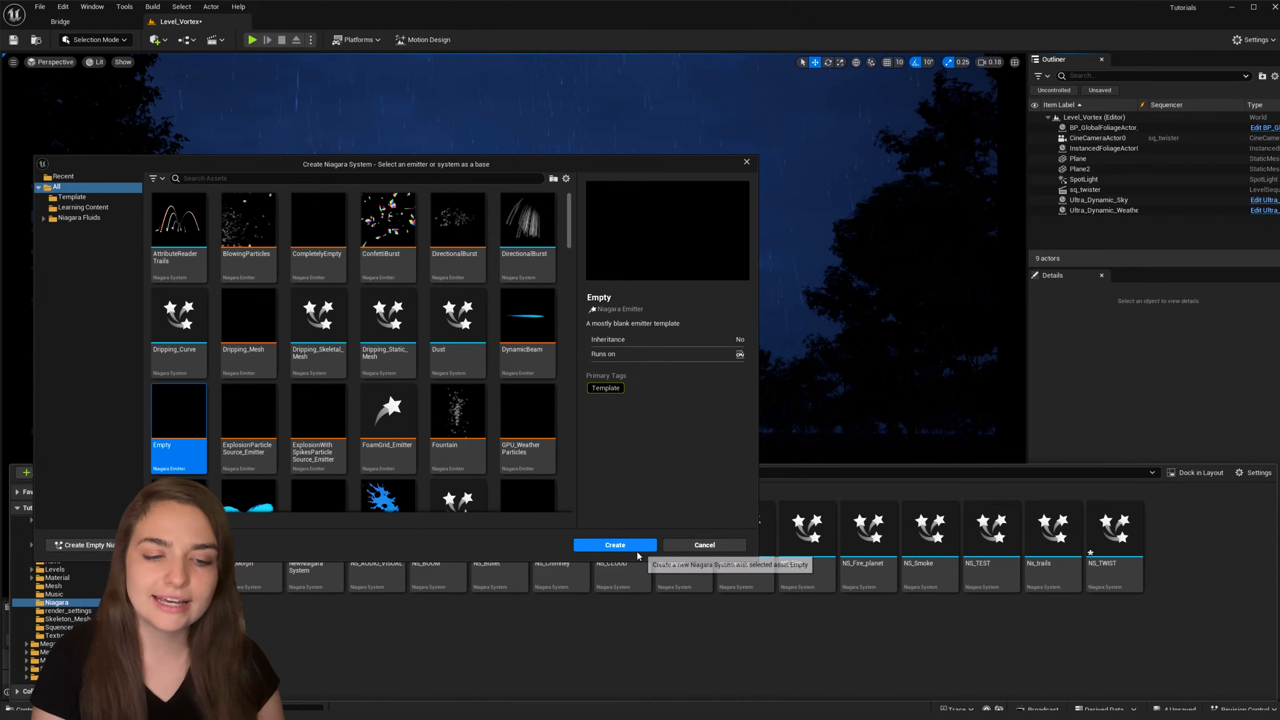
pyautogui.click(637, 547)
pyautogui.write('NS')
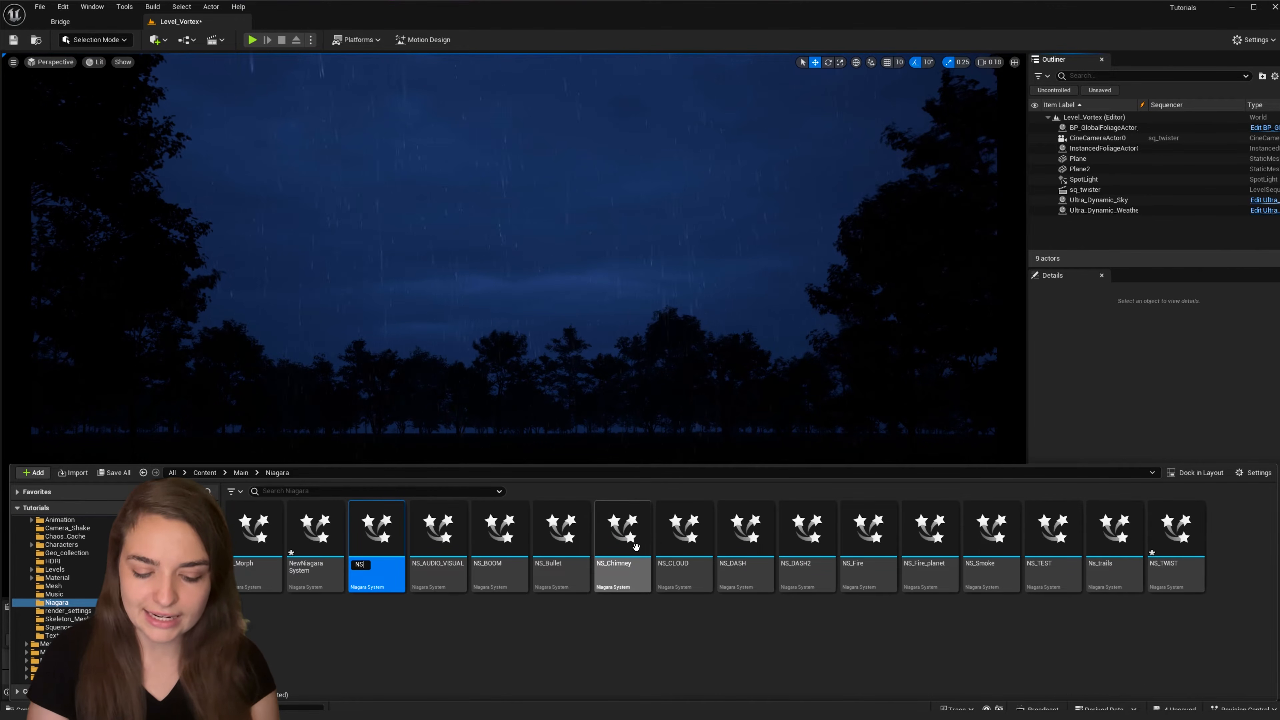
pyautogui.write('_Twister')
pyautogui.press('Return')
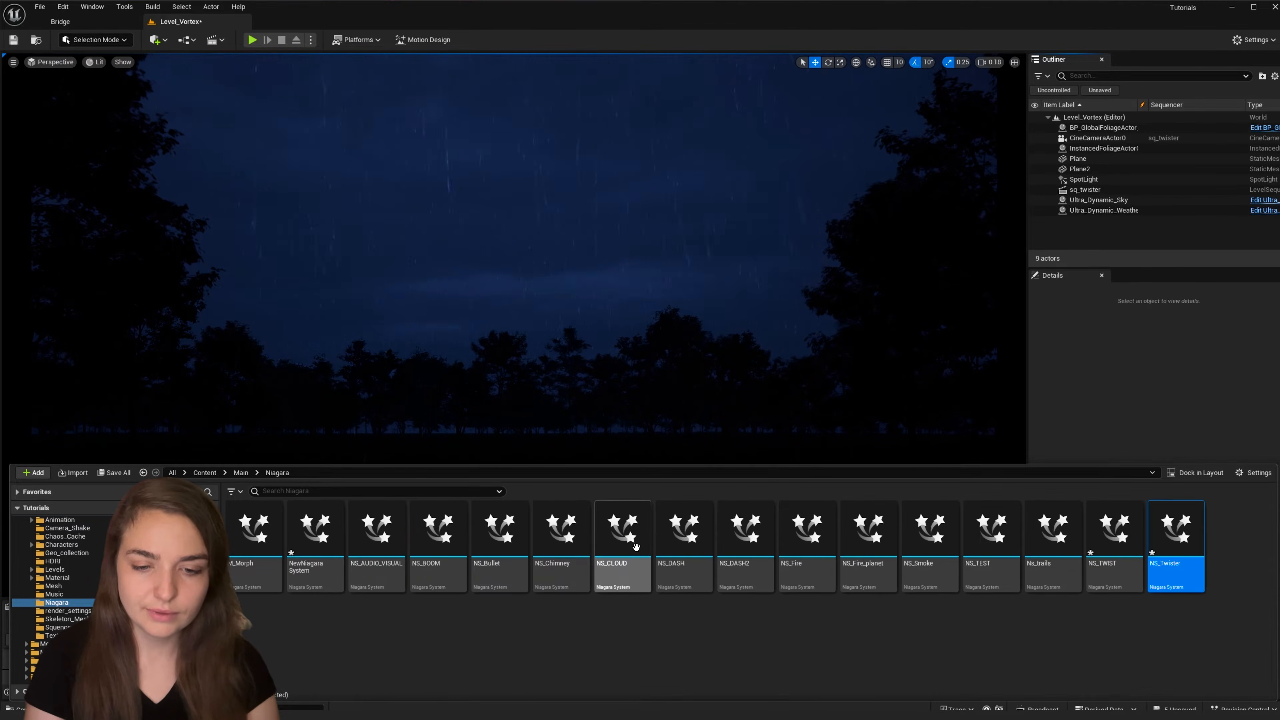
# Open NS_Twister with its editor docked beside the level and rename the Empty emitter as Base
pyautogui.doubleClick(1185, 541)
pyautogui.moveTo(20, 106); pyautogui.dragTo(271, 23)
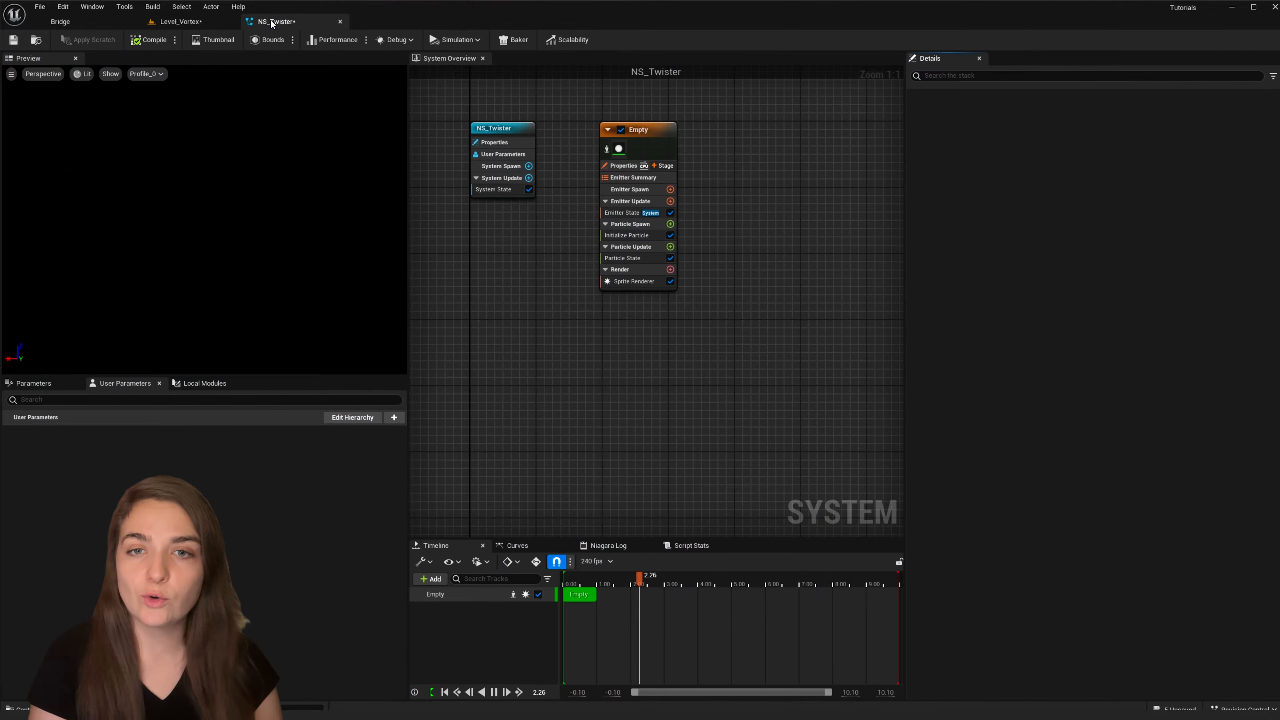
pyautogui.doubleClick(638, 130)
pyautogui.write('Base')
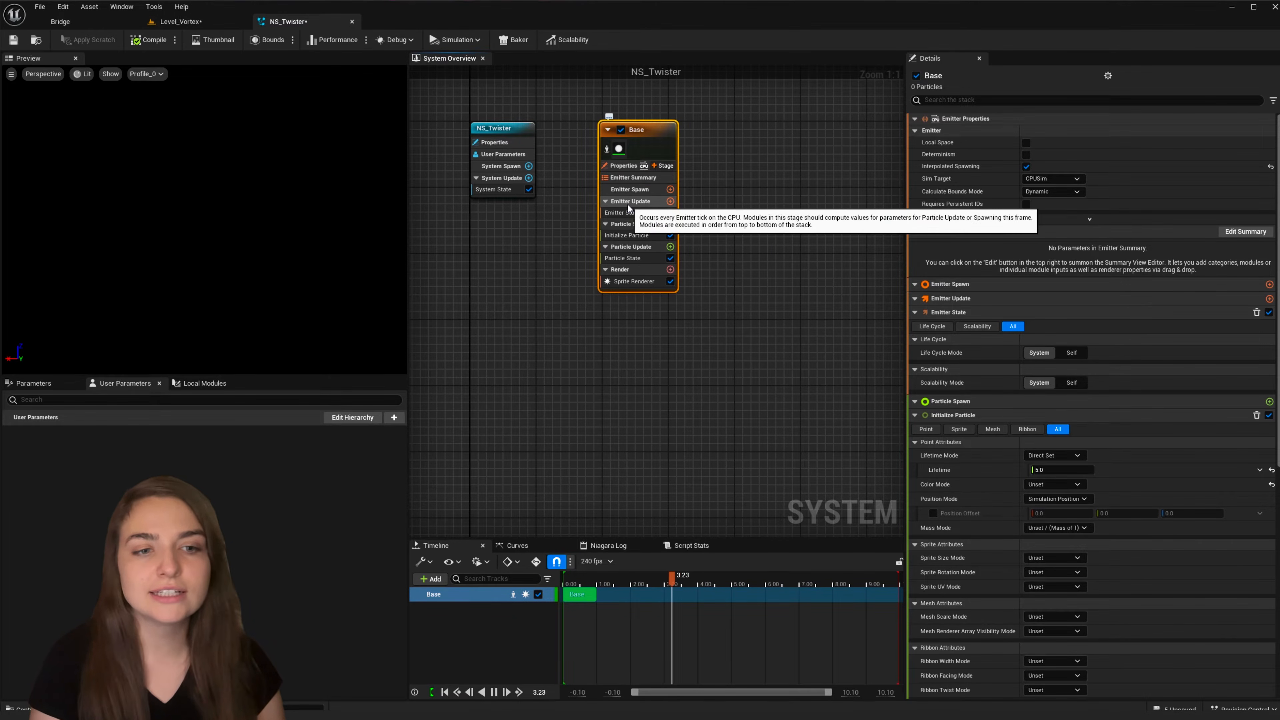
# Add a Spawn Rate module to the Base emitter's Emitter Update stage and set its SpawnRate to 1000
pyautogui.click(669, 201)
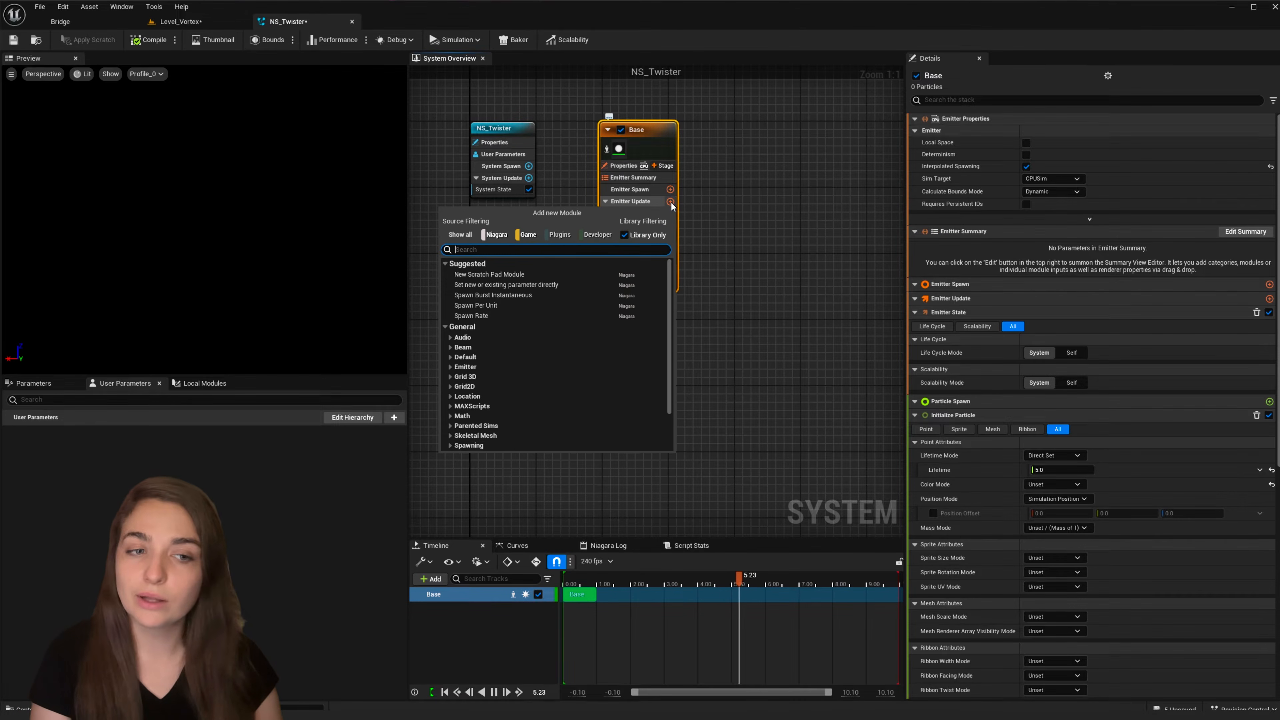
pyautogui.click(486, 318)
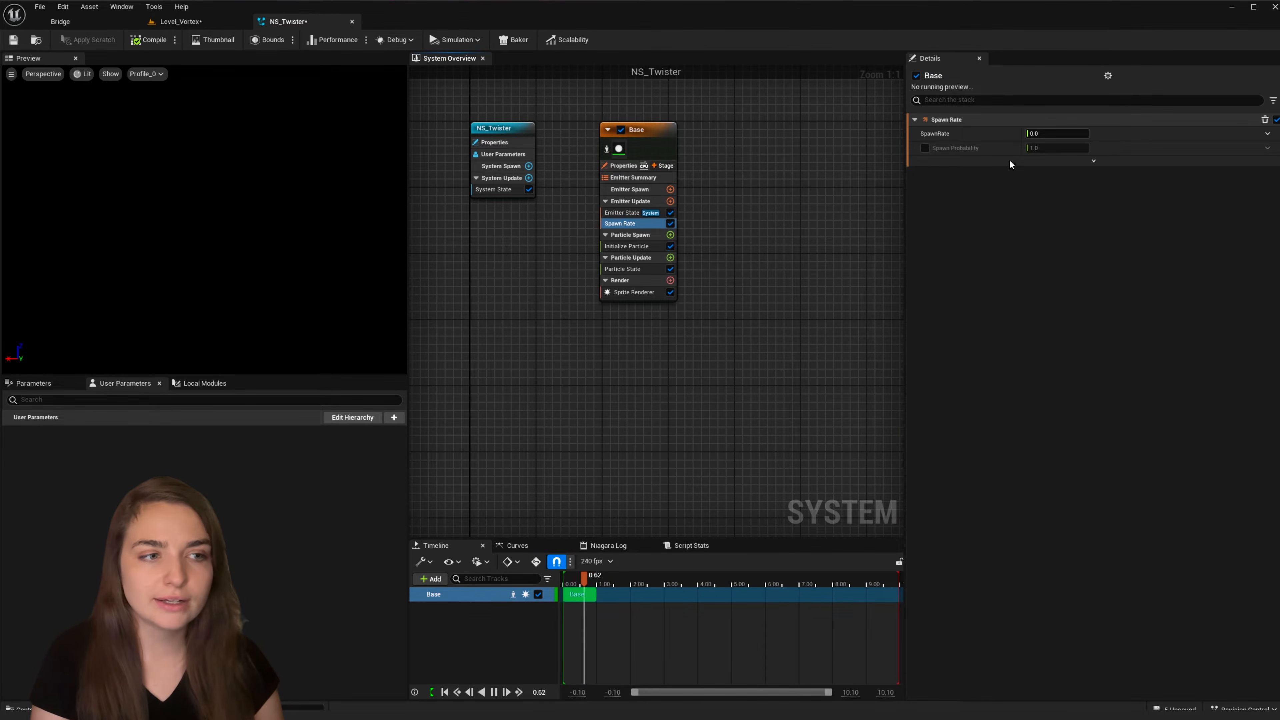
pyautogui.click(1054, 135)
pyautogui.write('1000')
pyautogui.press('Return')
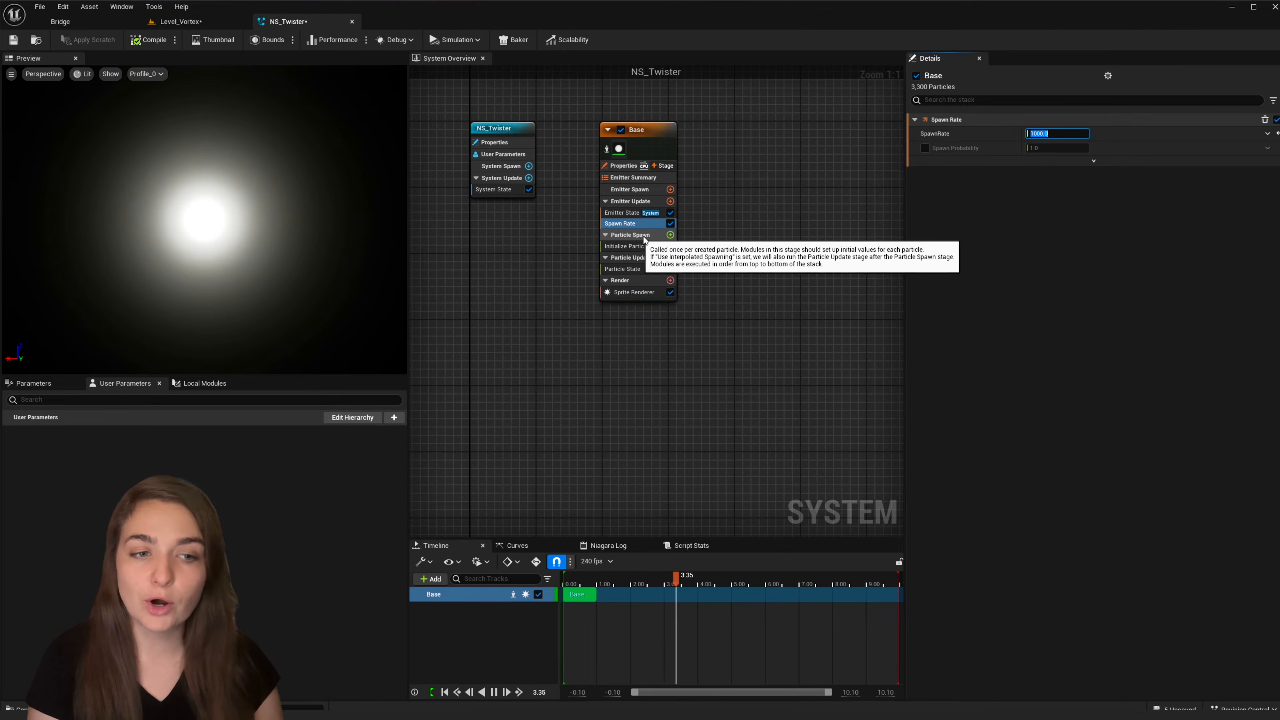
# Add an Add Velocity module to Particle Spawn and resolve its dependency by adding SolveForcesAndVelocity
pyautogui.click(670, 235)
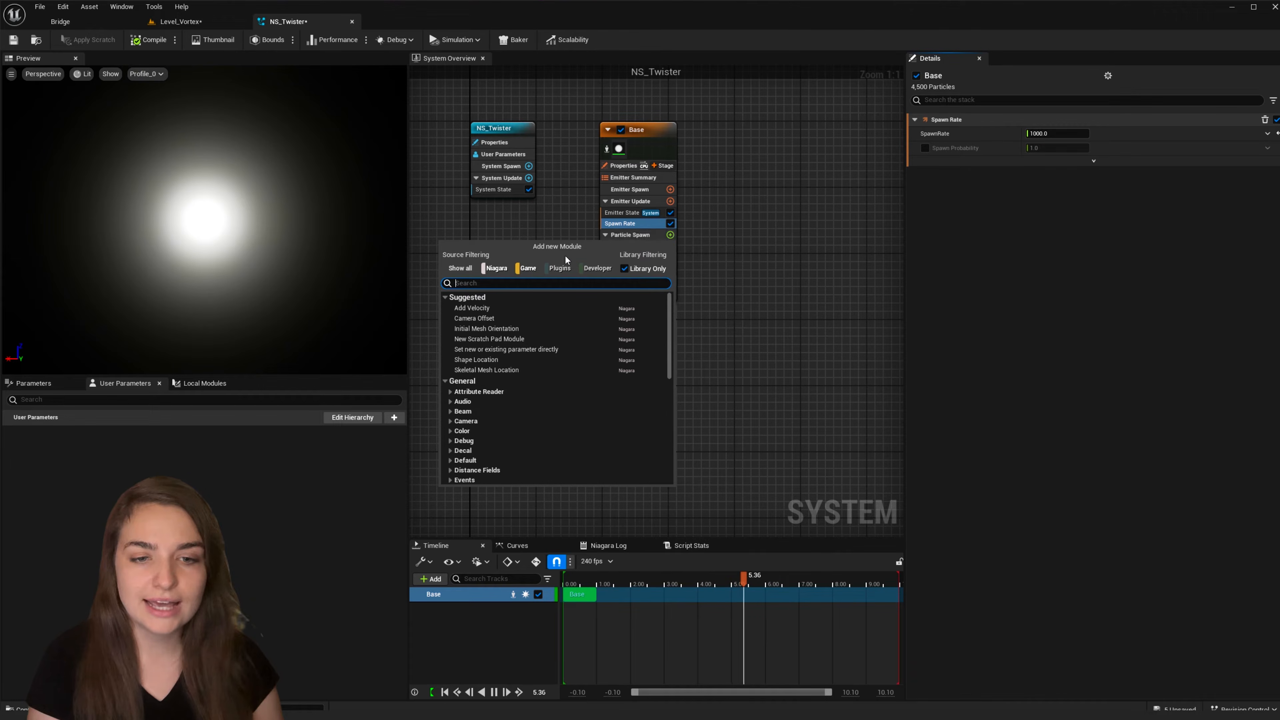
pyautogui.click(483, 309)
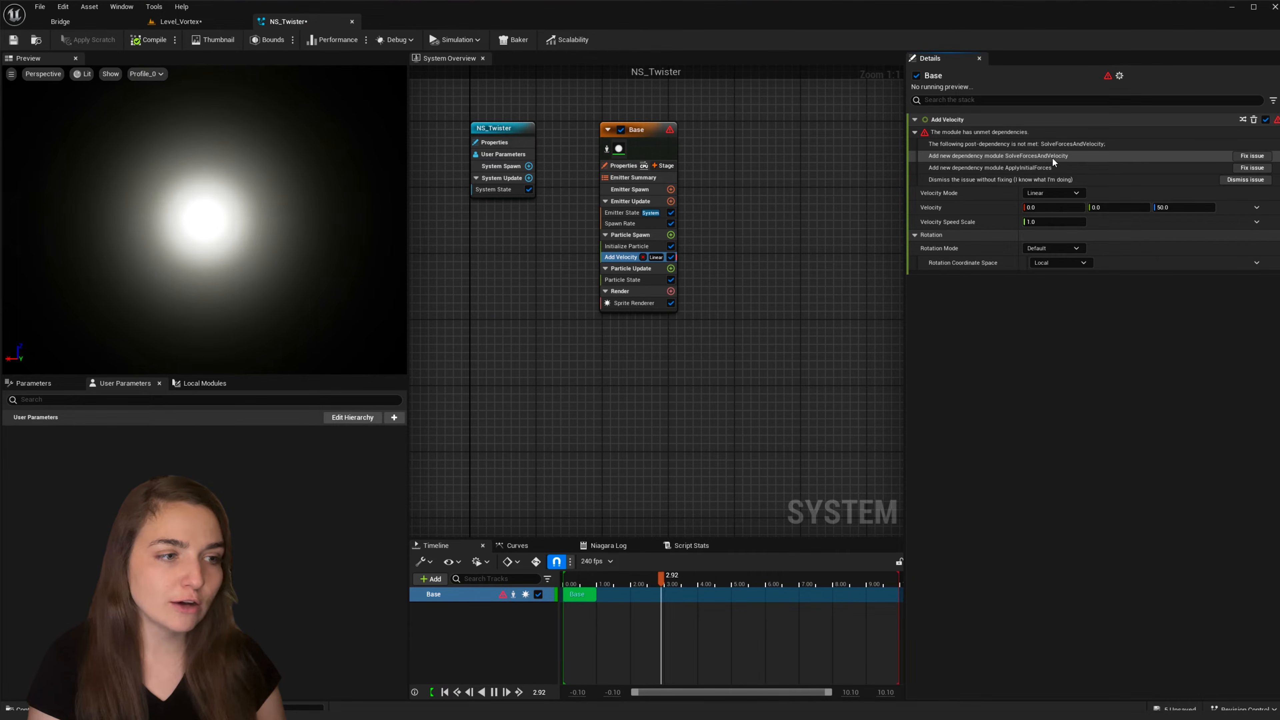
pyautogui.click(1253, 156)
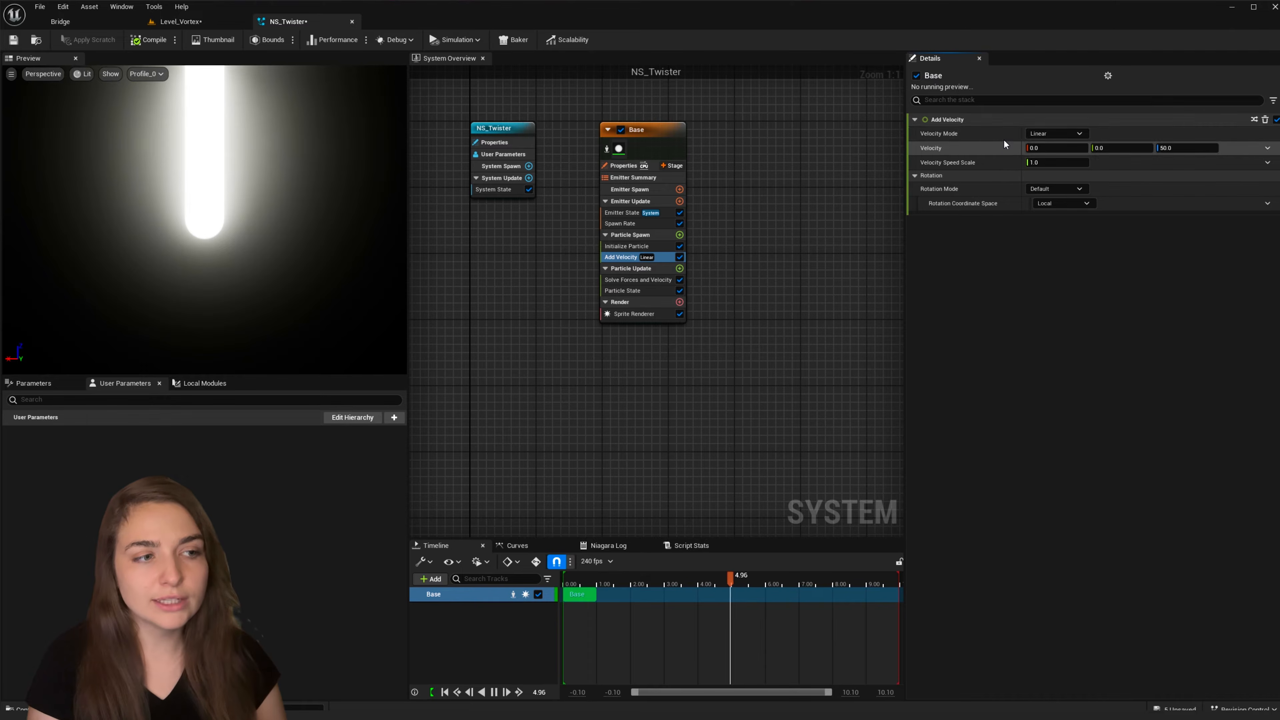
# Set the Add Velocity module to In Cone mode with cone axis 0, 0, 1 and a velocity speed of 380
pyautogui.click(1053, 133)
pyautogui.click(1049, 172)
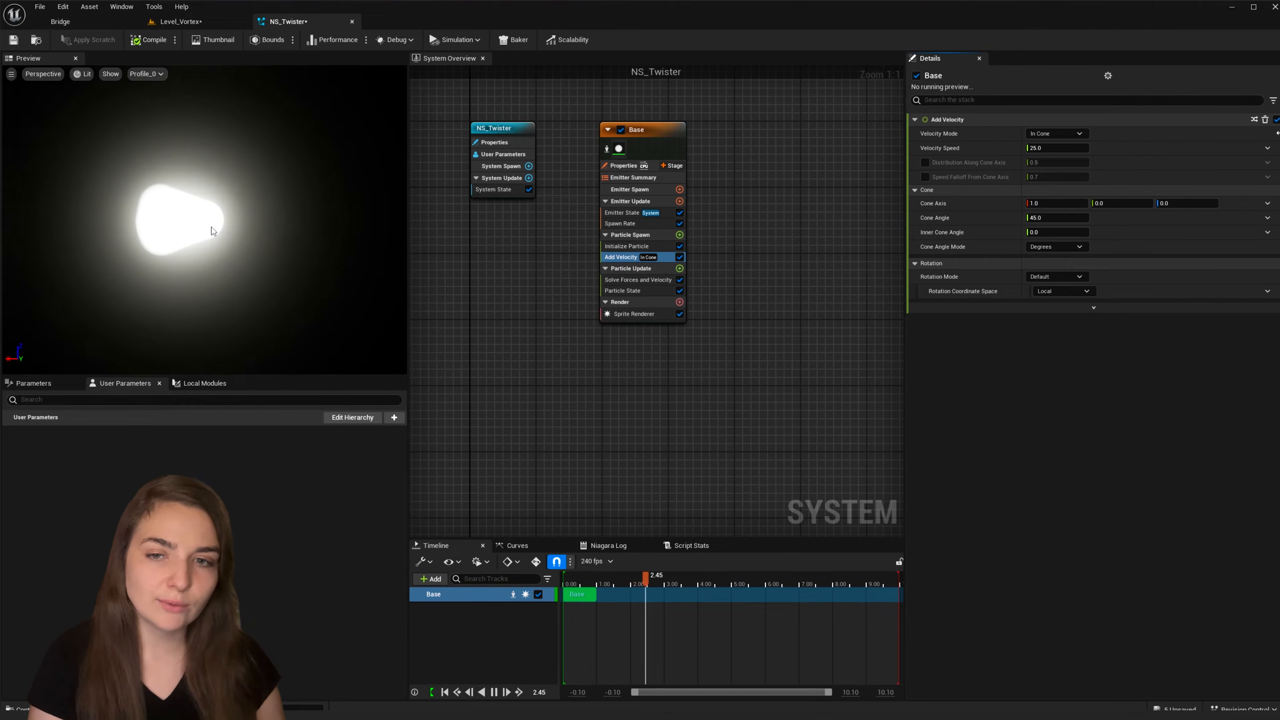
pyautogui.click(1051, 202)
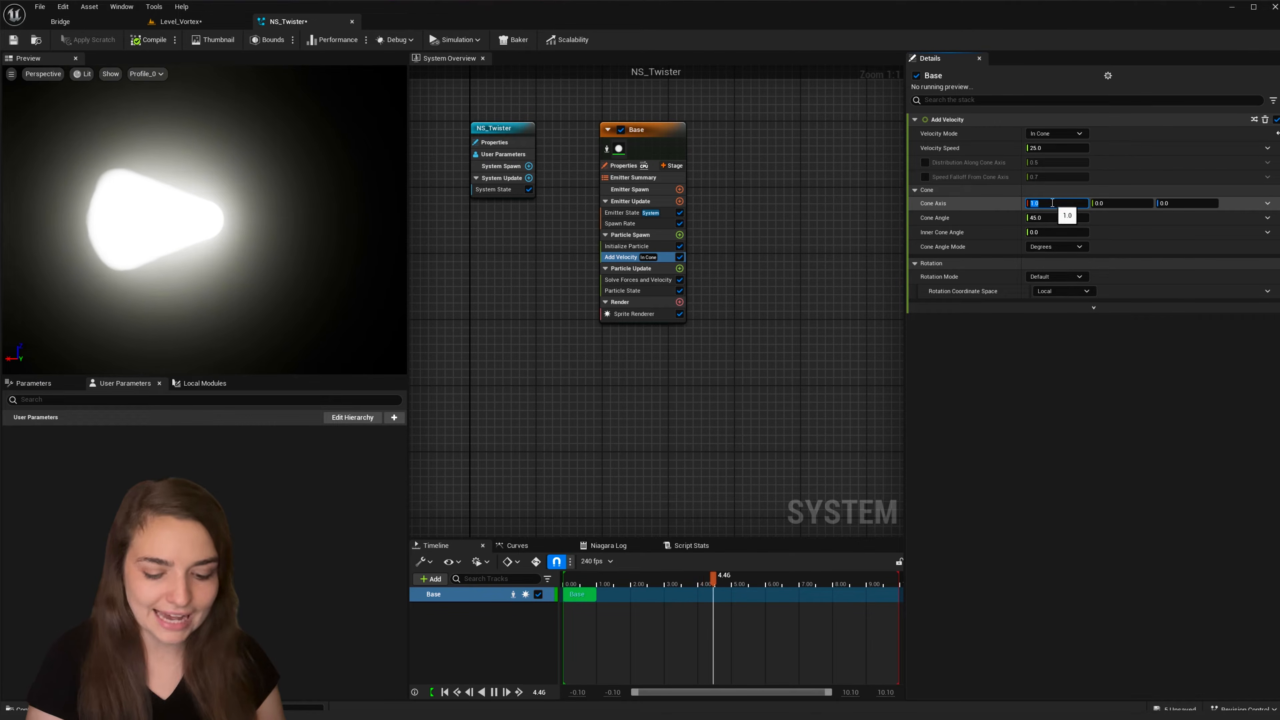
pyautogui.write('0')
pyautogui.press('Return')
pyautogui.click(1194, 204)
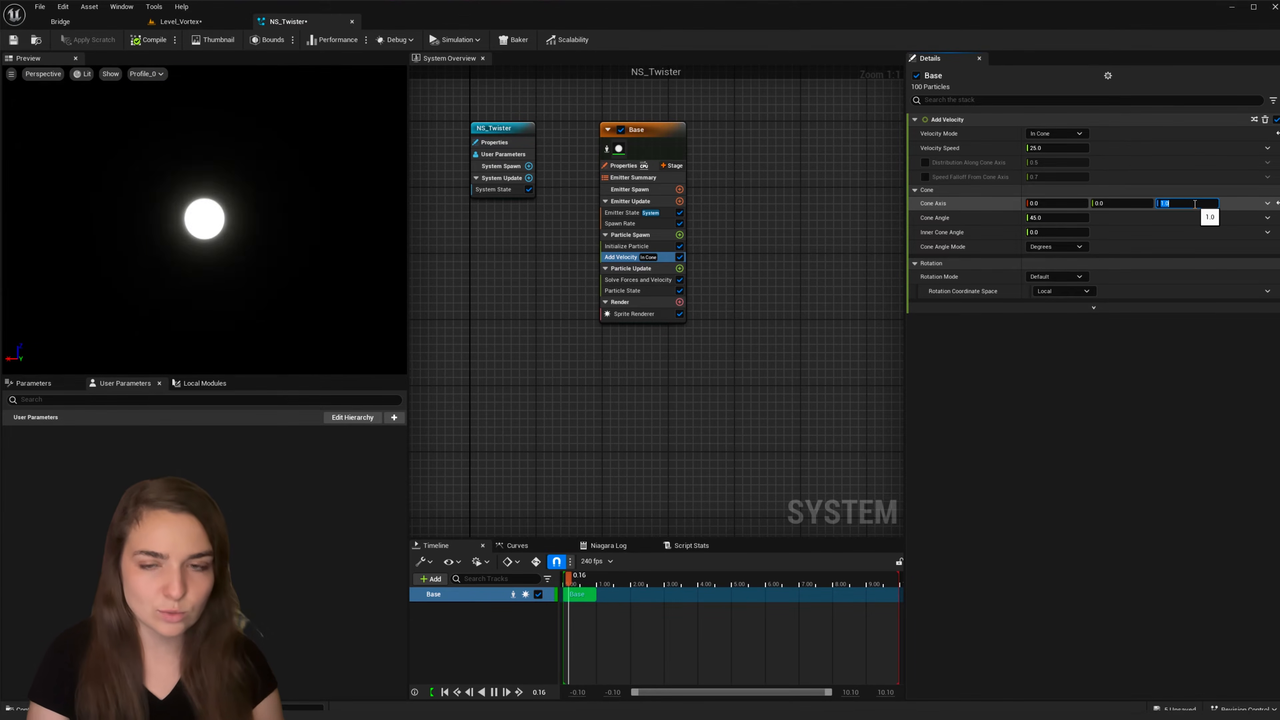
pyautogui.write('1')
pyautogui.press('Return')
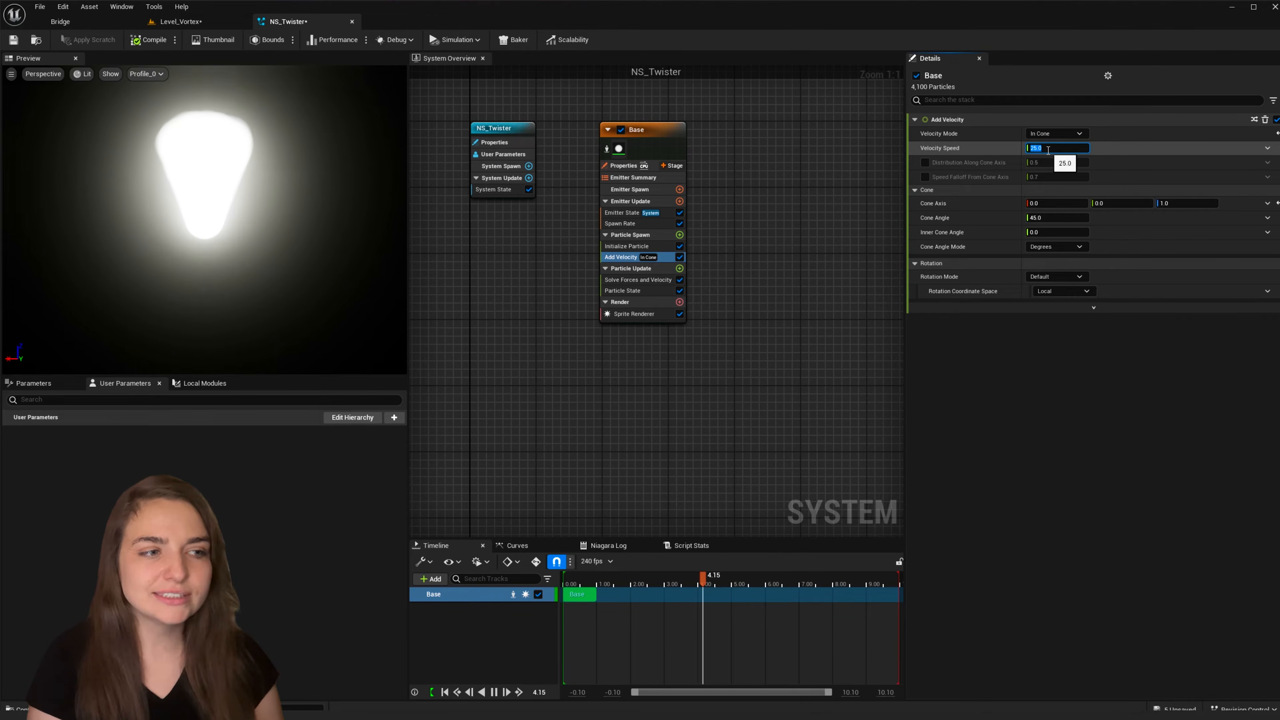
pyautogui.write('380')
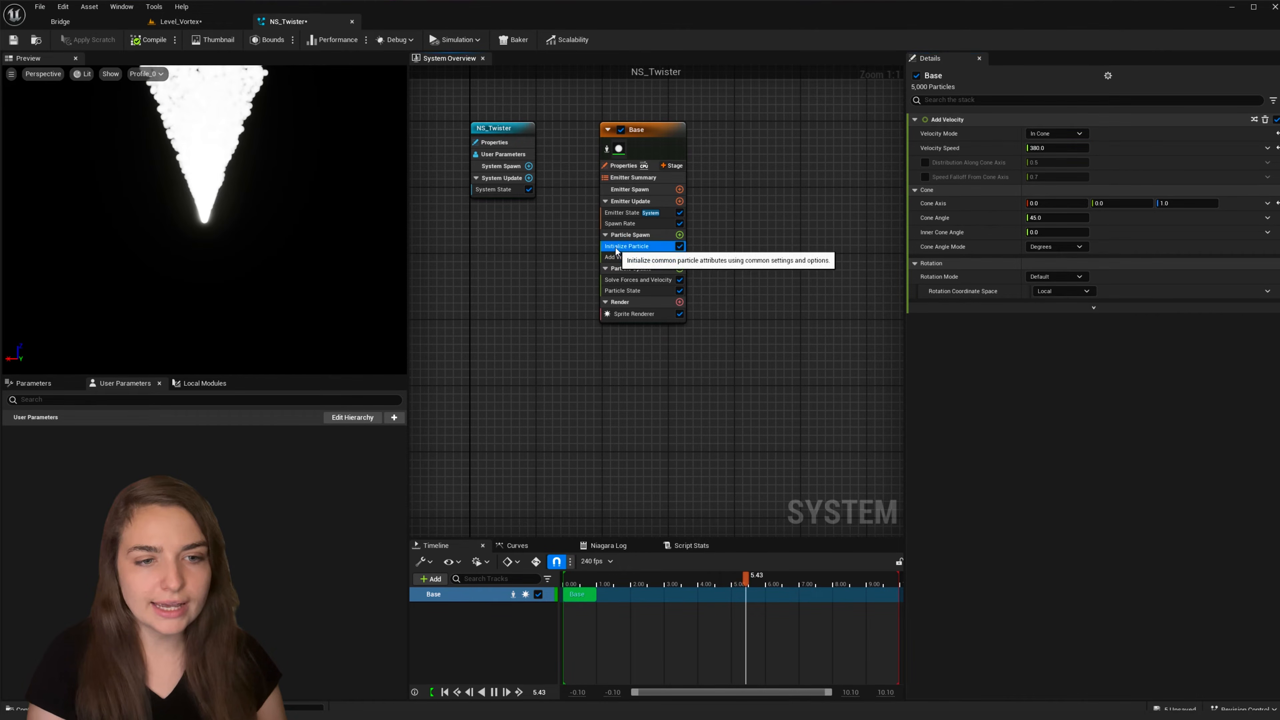
# Set the Sprite Size Mode in Initialize Particle to Uniform with a uniform sprite size of 5
pyautogui.click(629, 247)
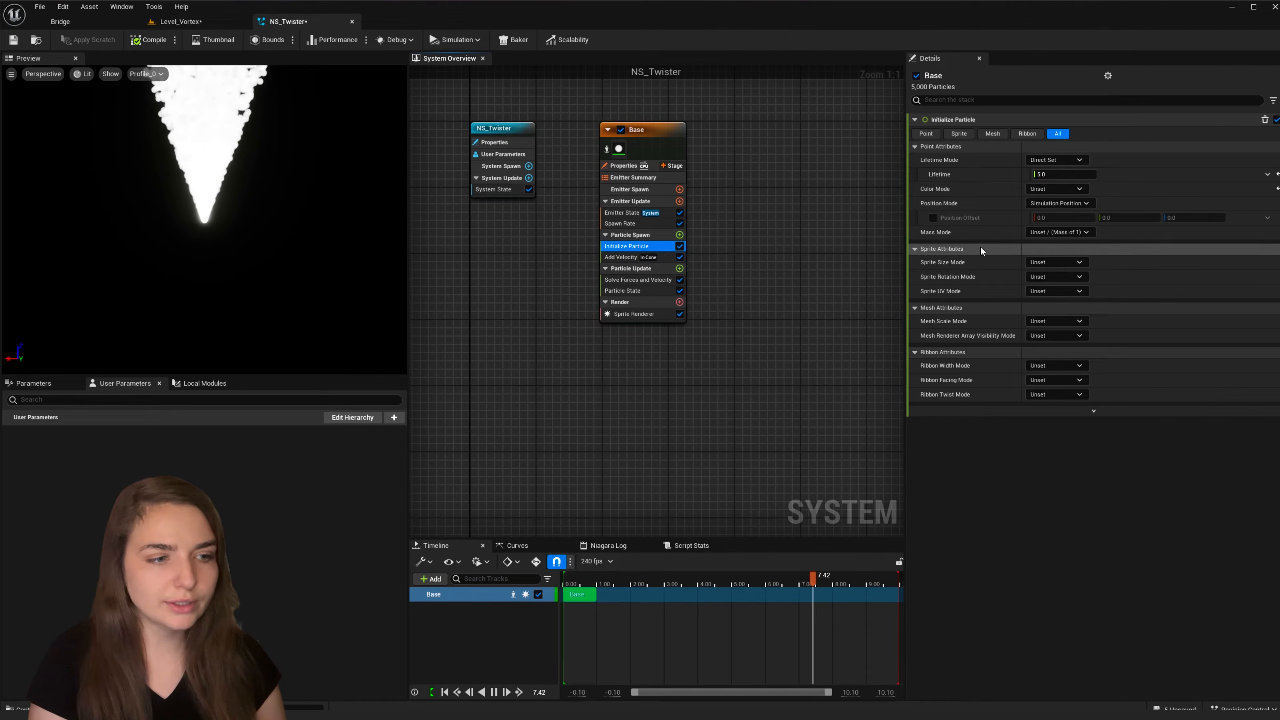
pyautogui.click(1056, 261)
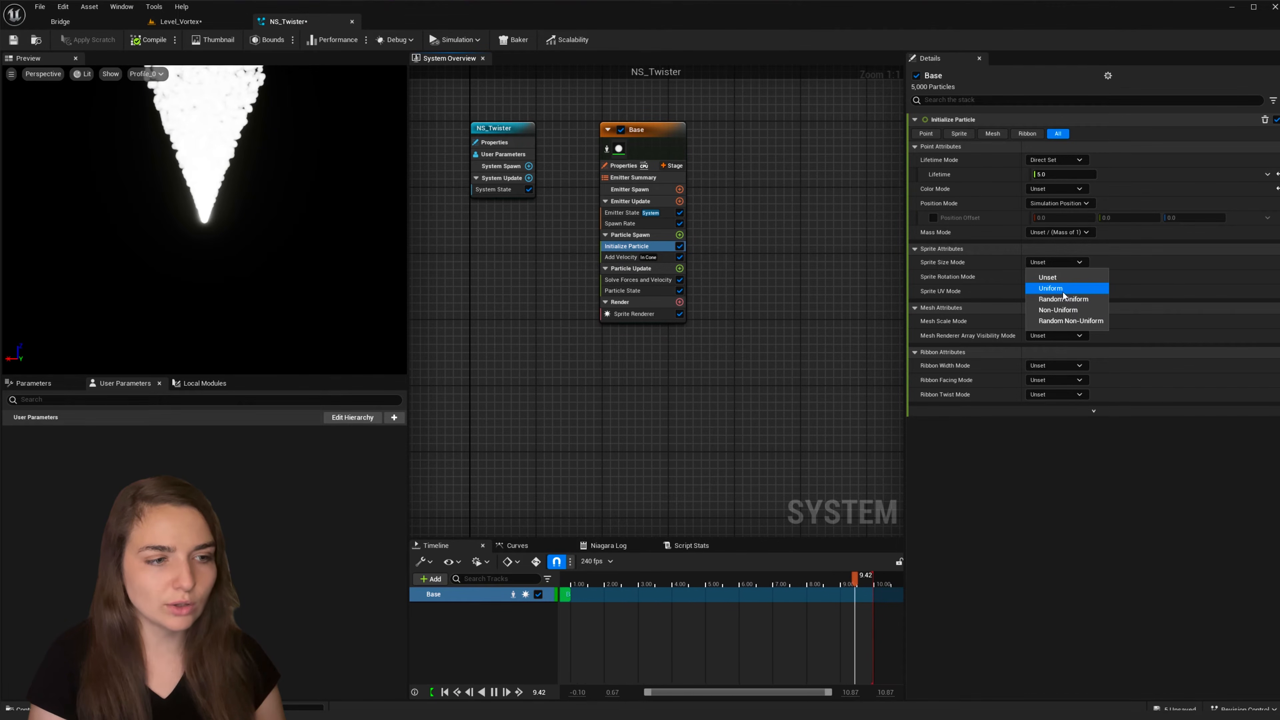
pyautogui.click(1058, 290)
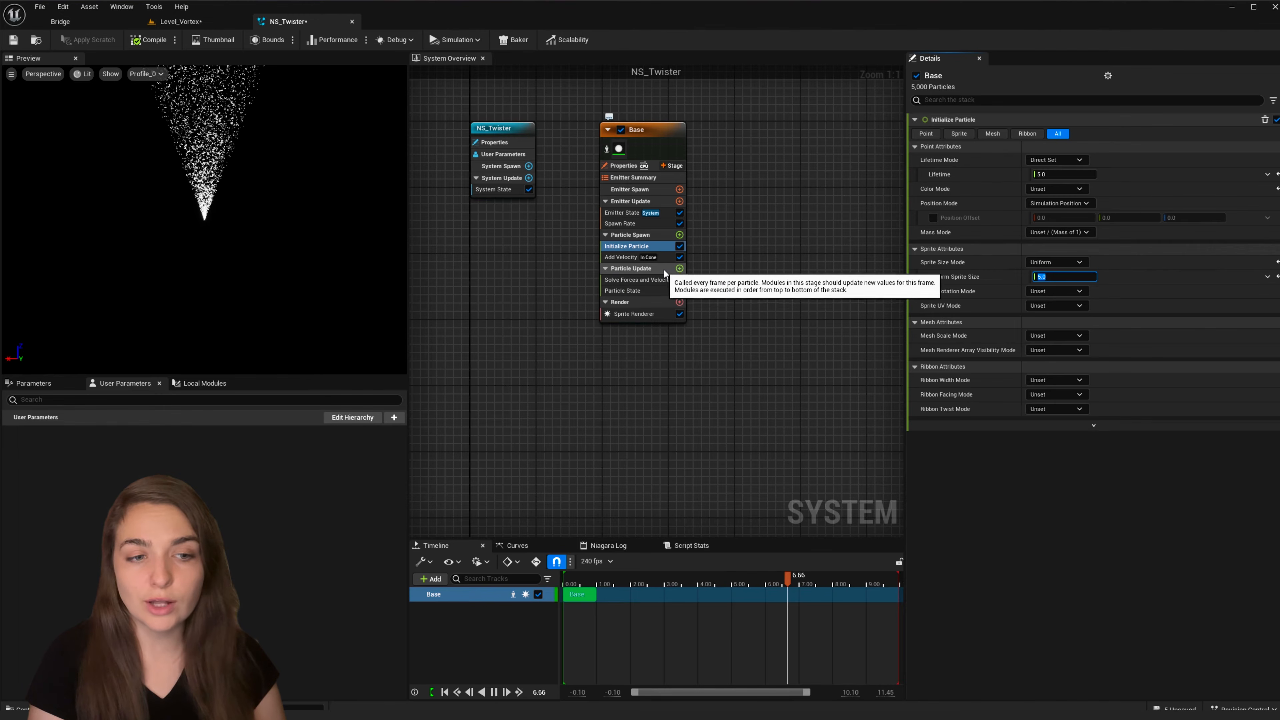
# Add a Vortex Force module to Particle Update with a Vortex Force Amount of 2000 and an Origin Pull Amount of 8000
pyautogui.click(679, 269)
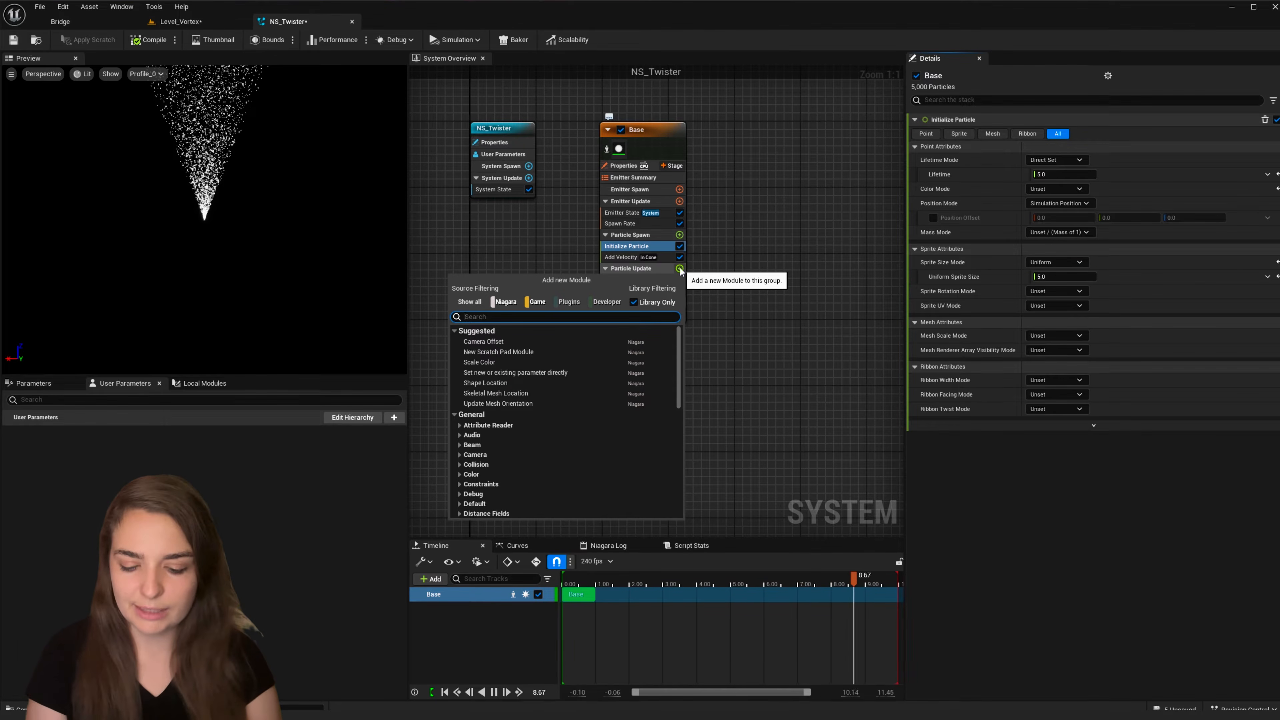
pyautogui.write('vor')
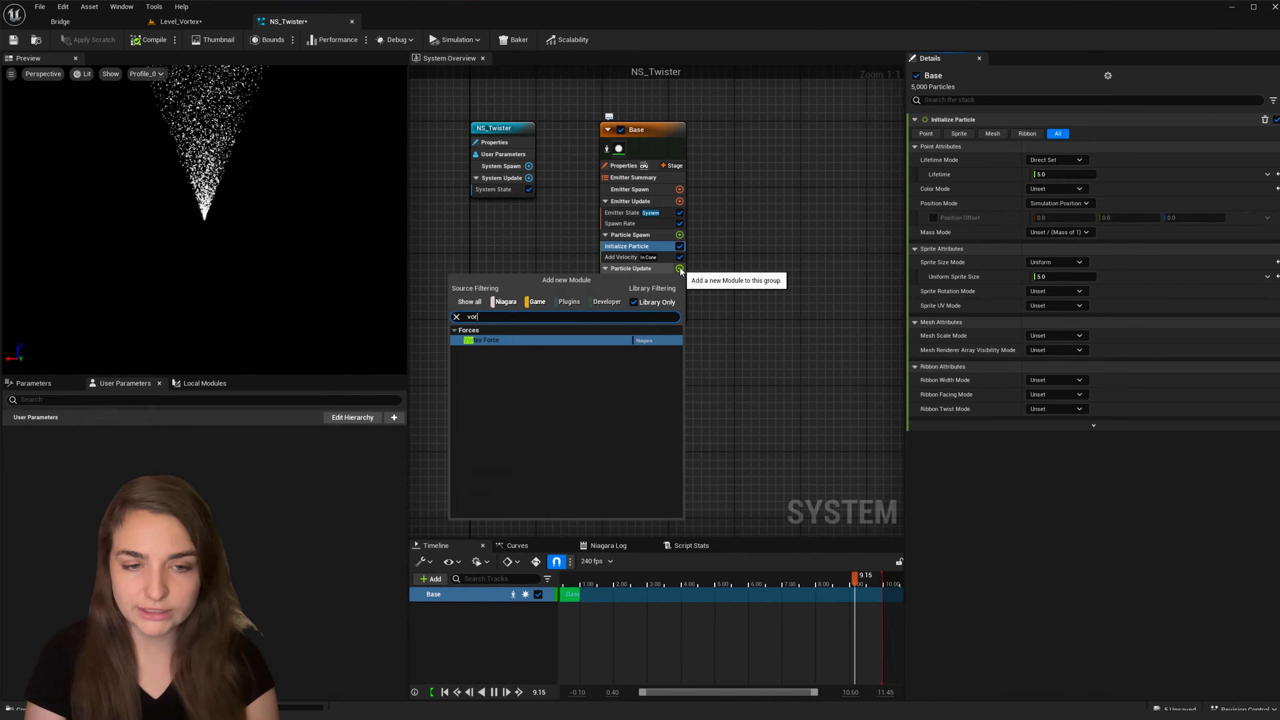
pyautogui.click(489, 340)
pyautogui.click(1049, 144)
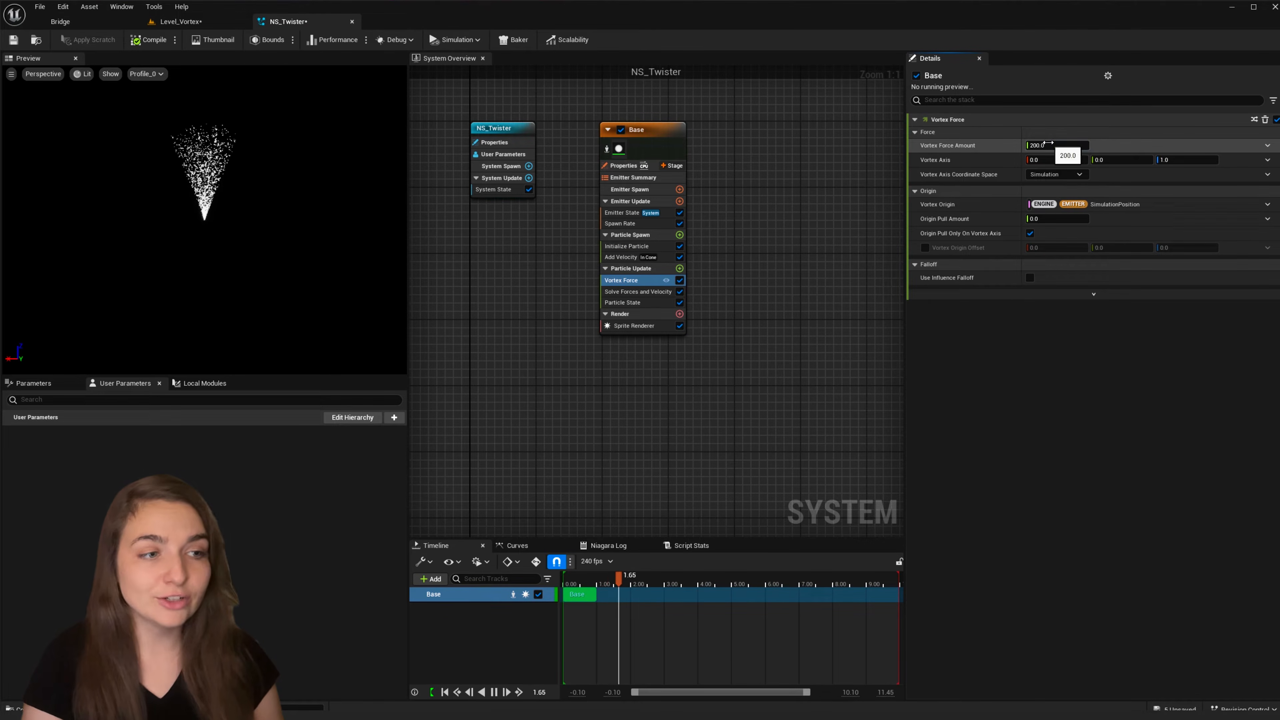
pyautogui.write('2')
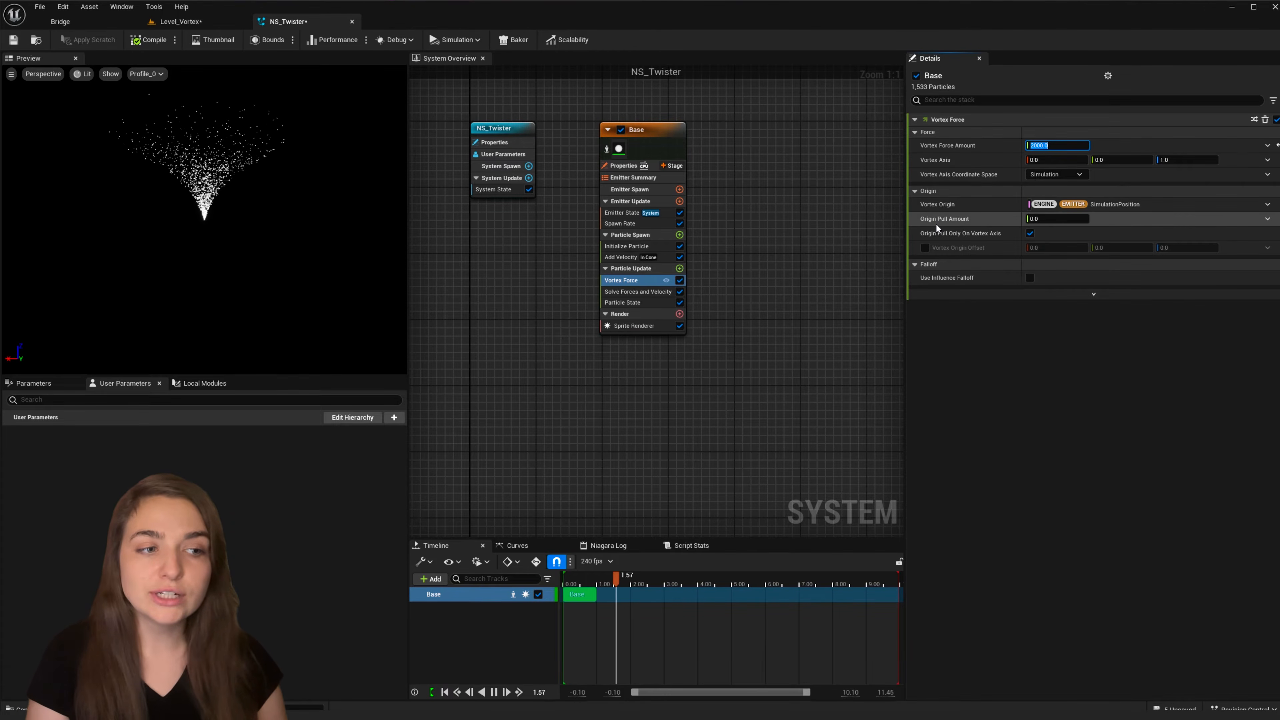
pyautogui.click(1046, 219)
pyautogui.write('8')
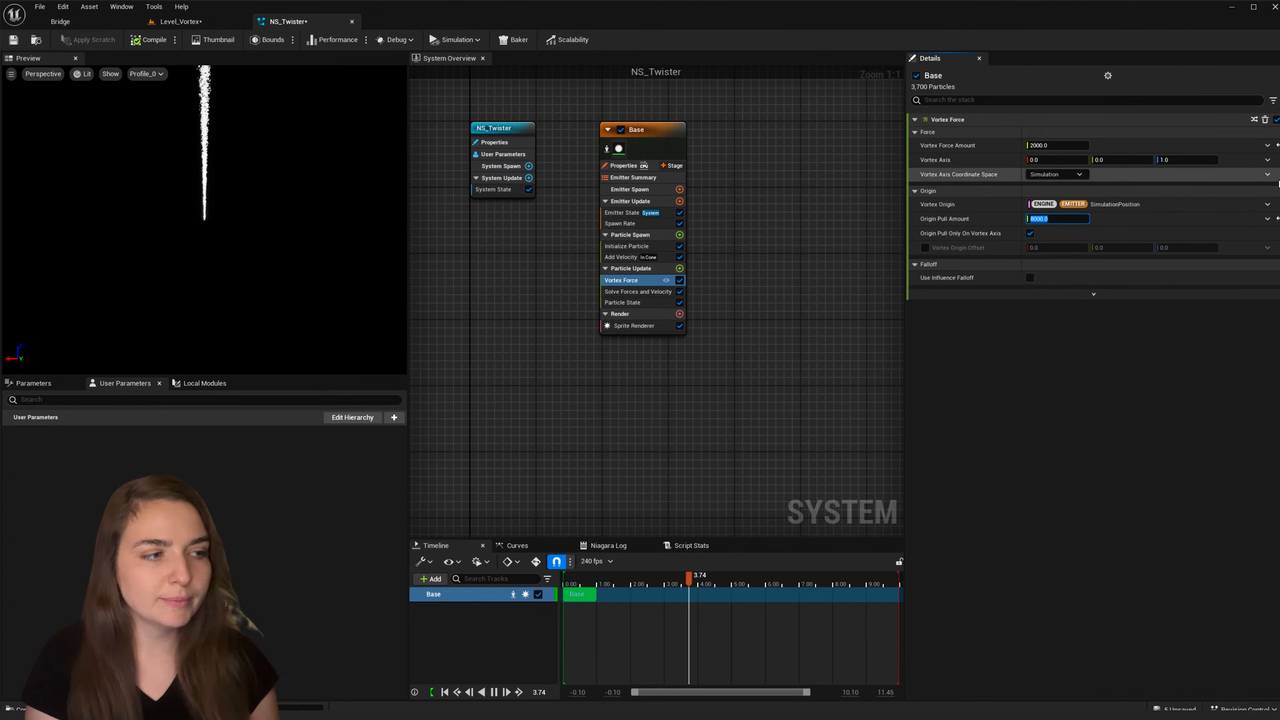
# Set the Vortex Force's Origin Pull Amount to 0 for comparison and restore it to 8000
pyautogui.write('0')
pyautogui.press('Return')
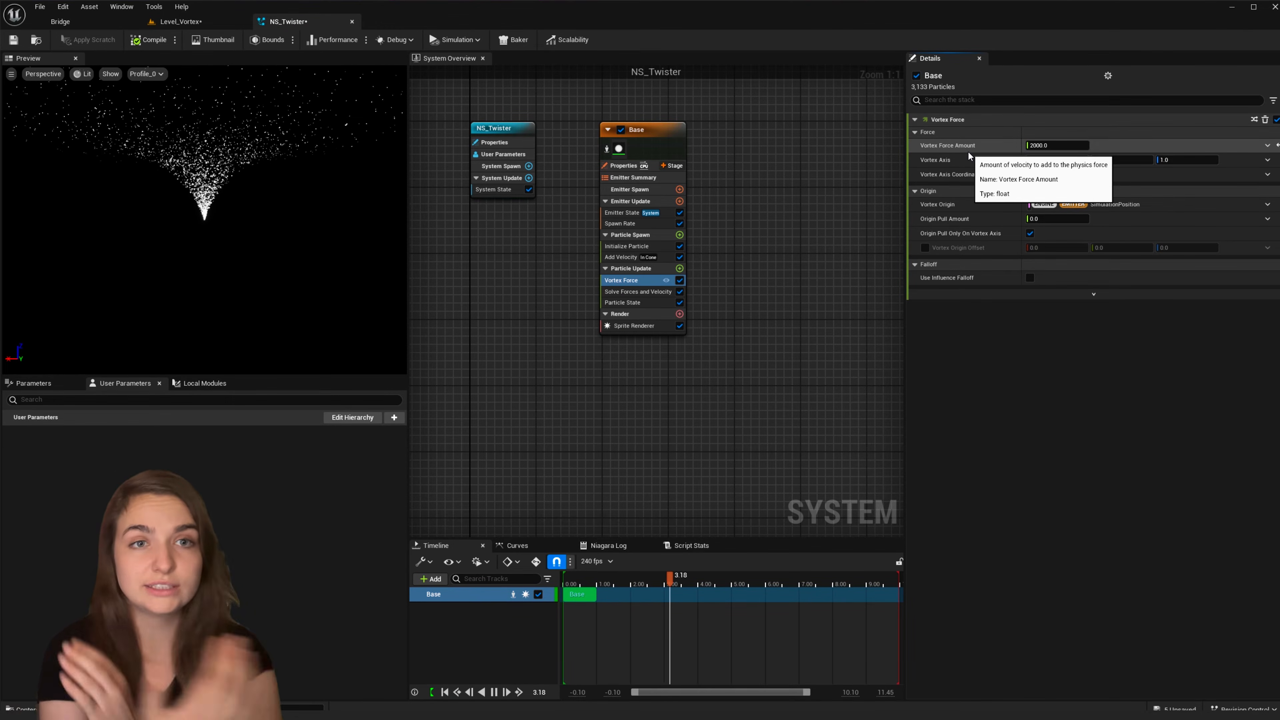
pyautogui.click(1038, 219)
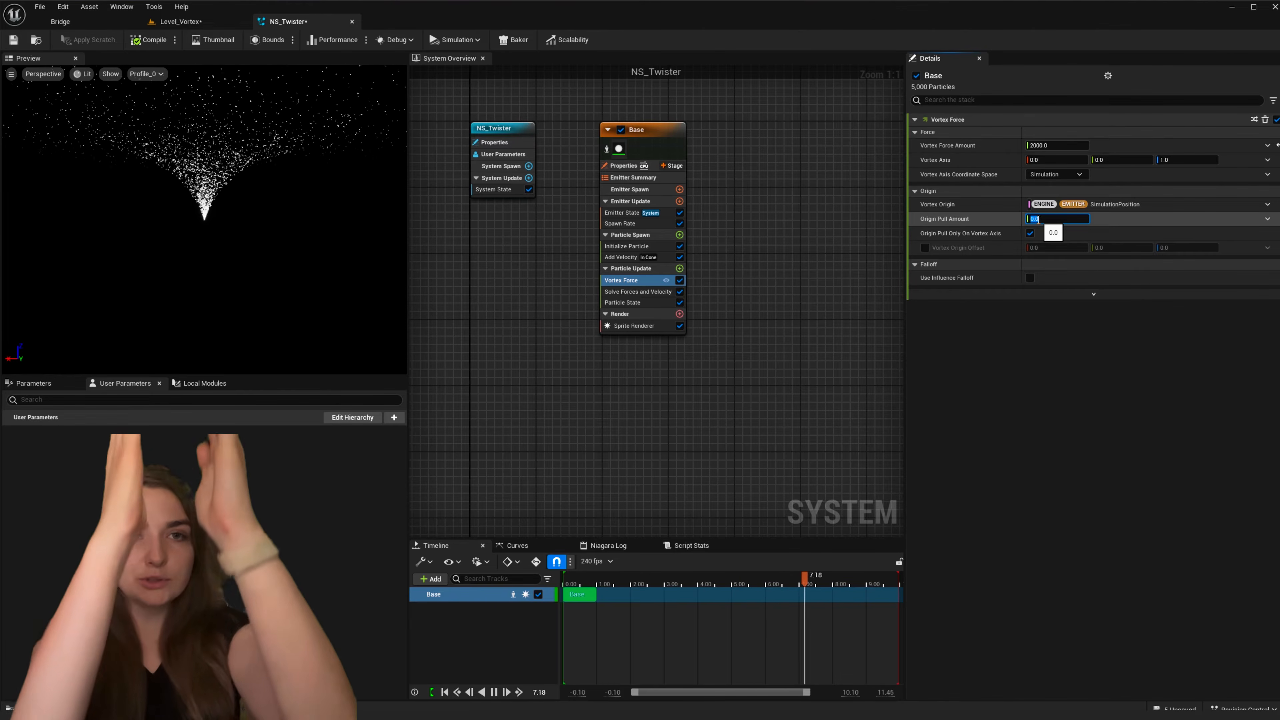
pyautogui.write('800')
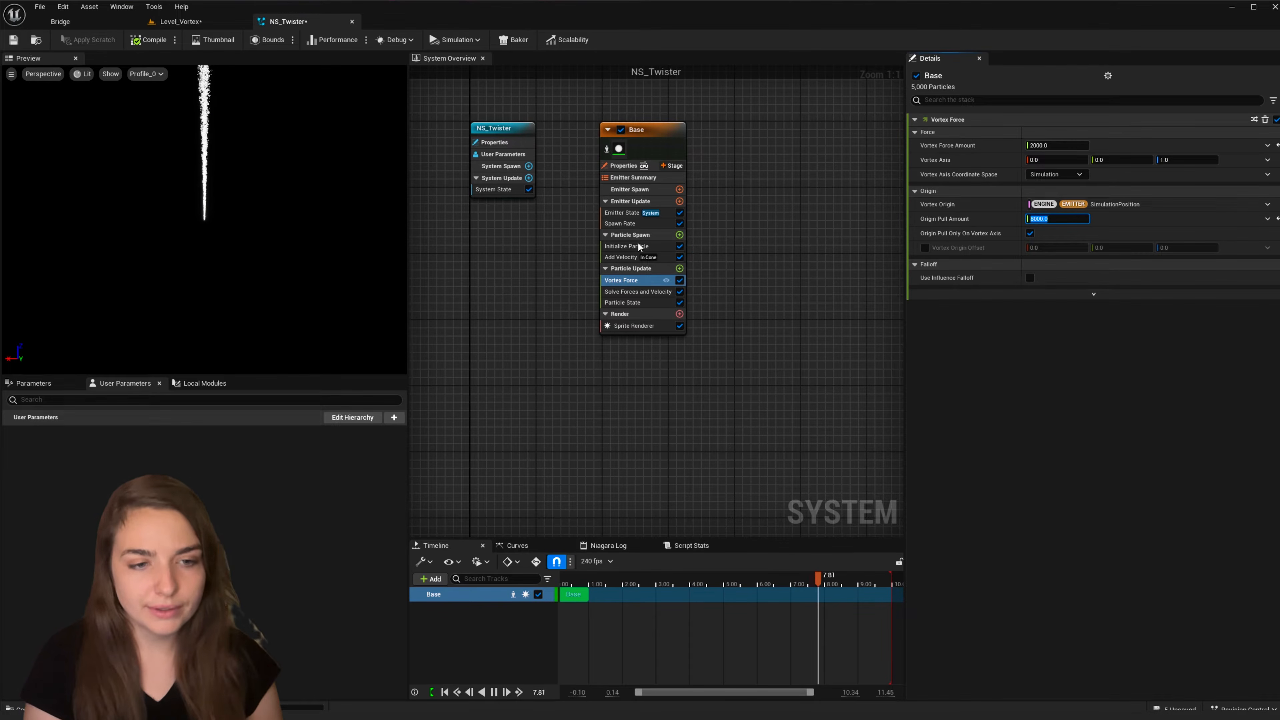
# Add a second Vortex Force module to Particle Update with a Vortex Force Amount of 1000 and an Origin Pull Amount of -1000
pyautogui.click(679, 269)
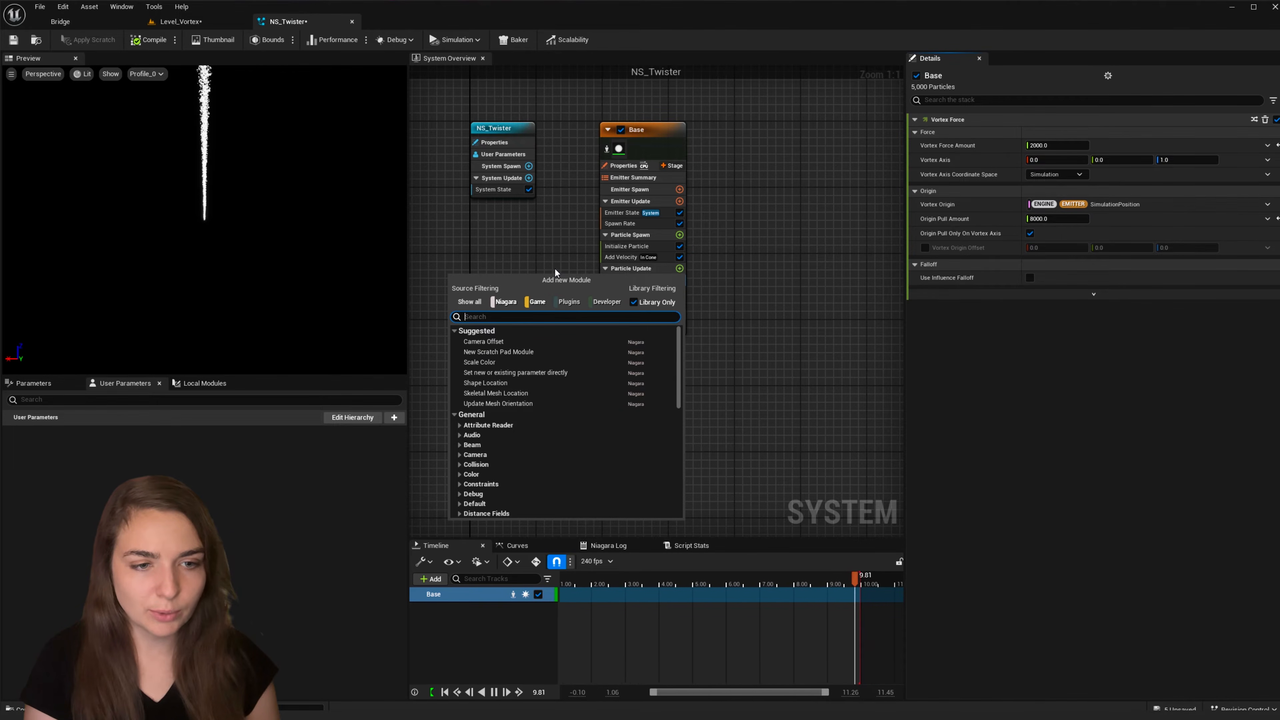
pyautogui.write('vortex')
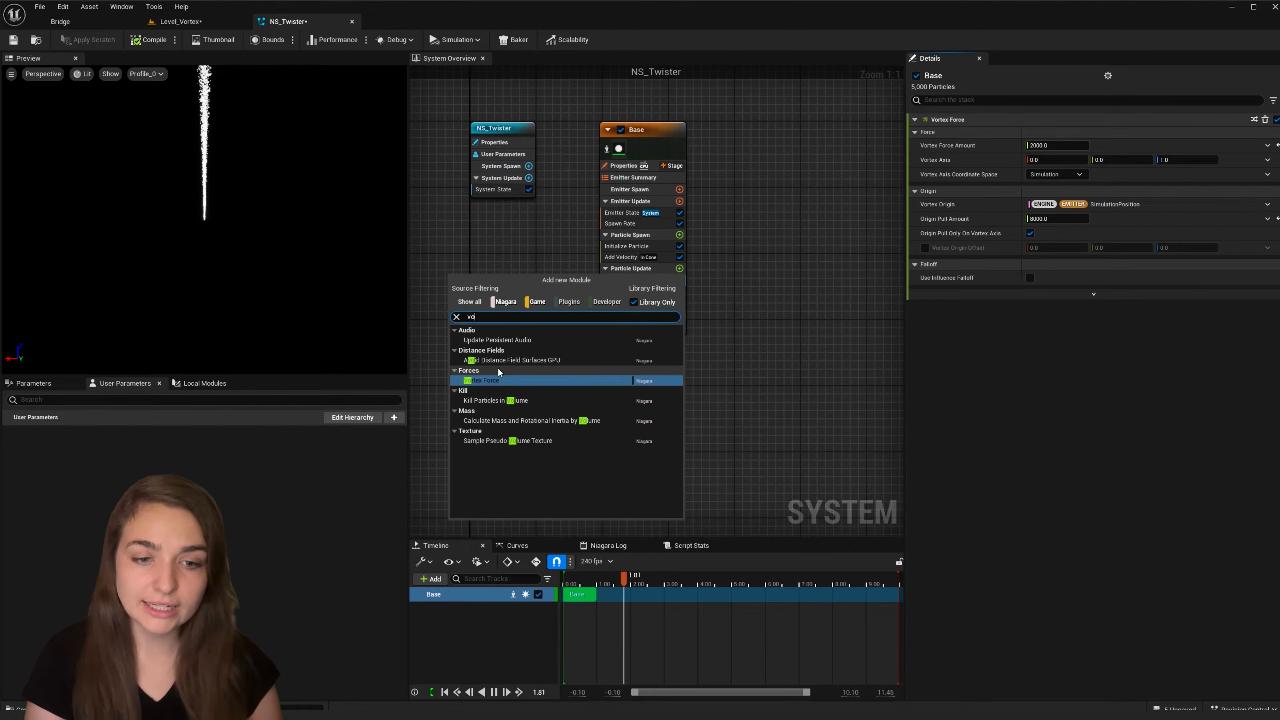
pyautogui.click(495, 373)
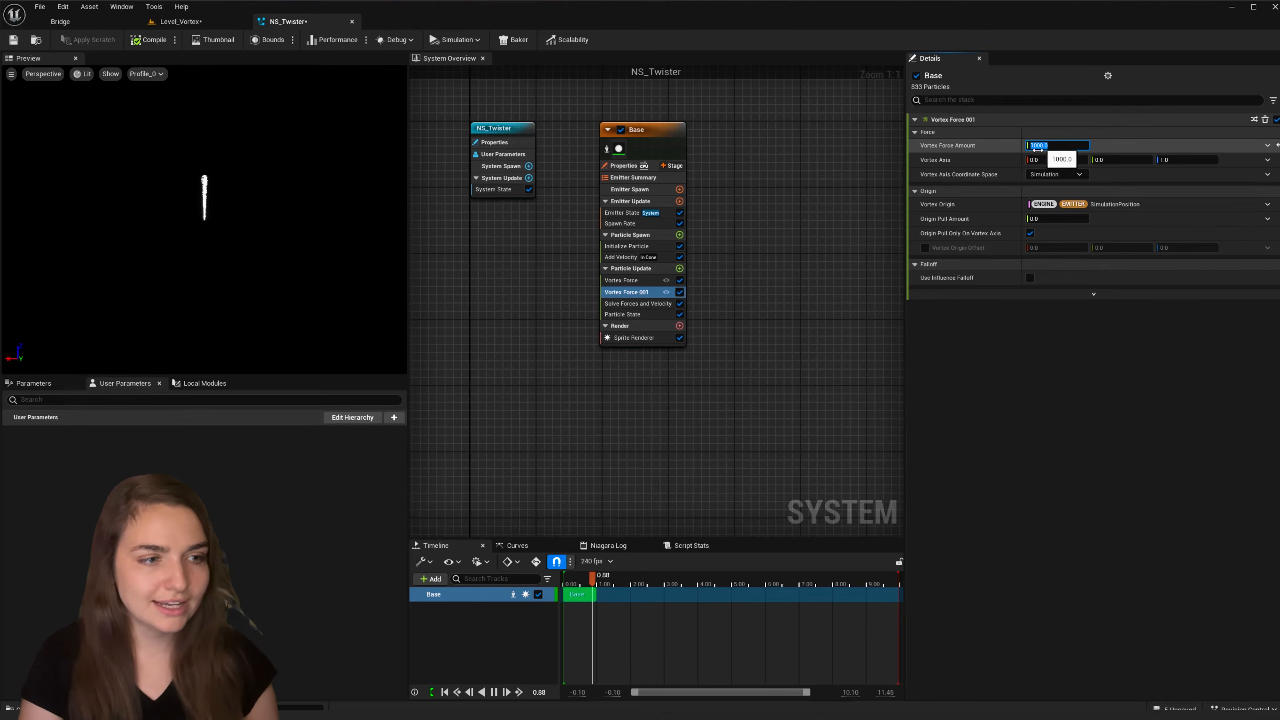
pyautogui.press('Return')
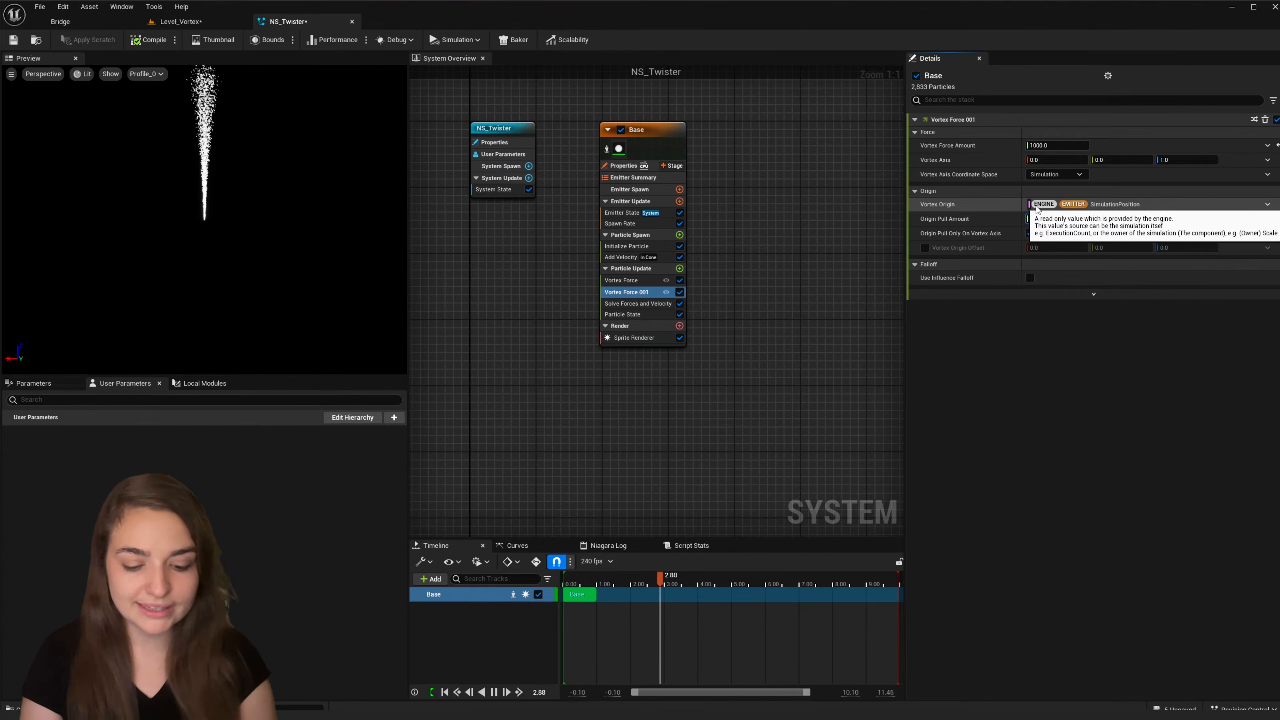
pyautogui.click(1051, 221)
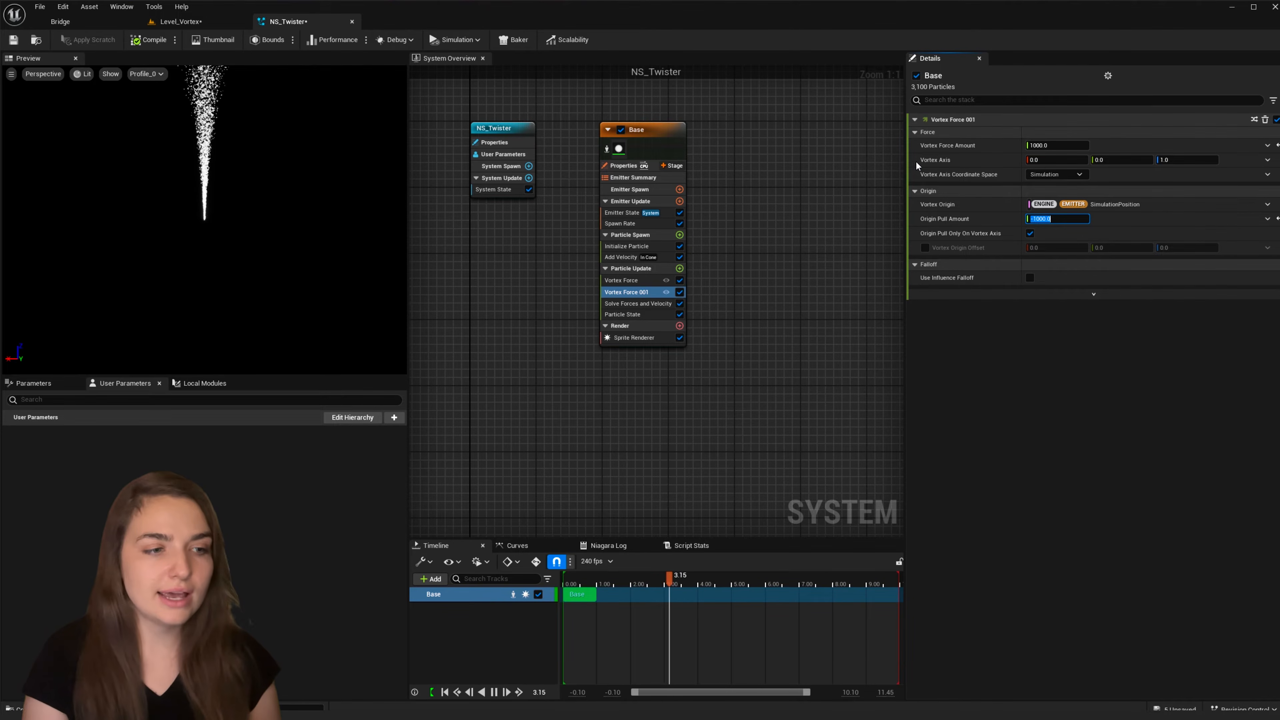
# Enable the Vortex Origin Offset on the second Vortex Force and set its Z value to 800
pyautogui.click(926, 248)
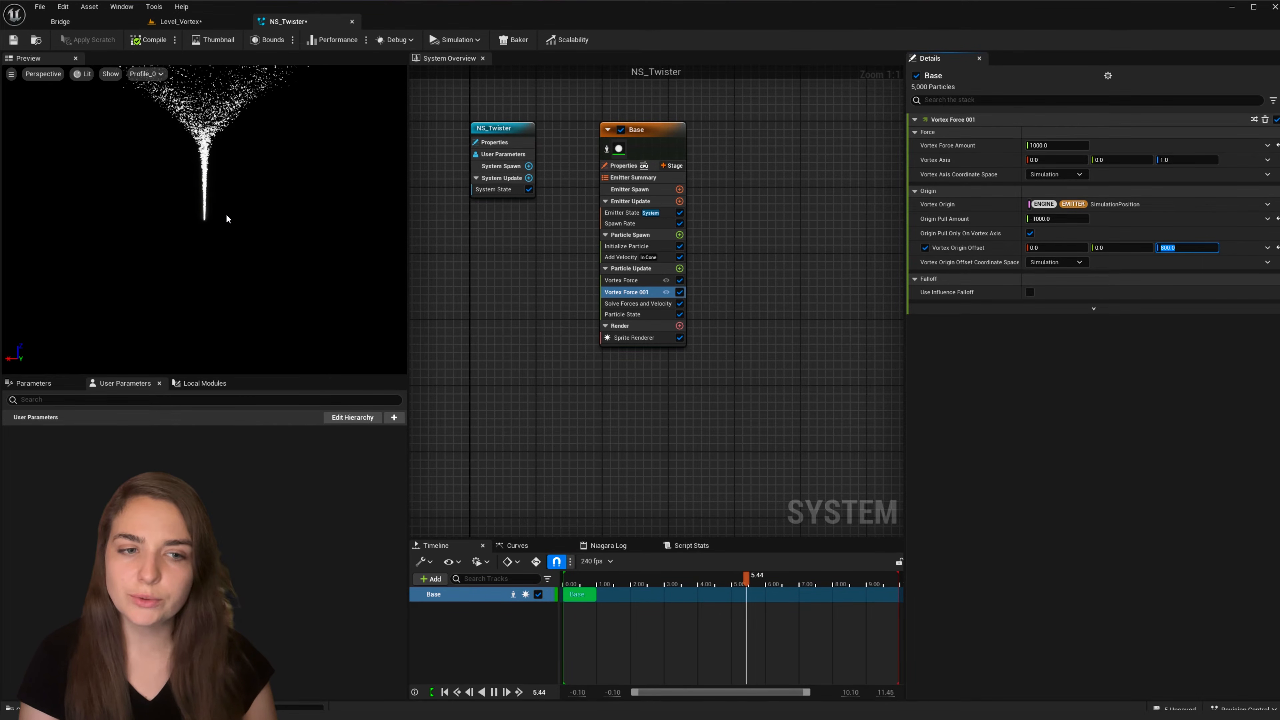
# Add a Shape Location module to Particle Spawn and set its Shape Primitive to Torus
pyautogui.click(680, 235)
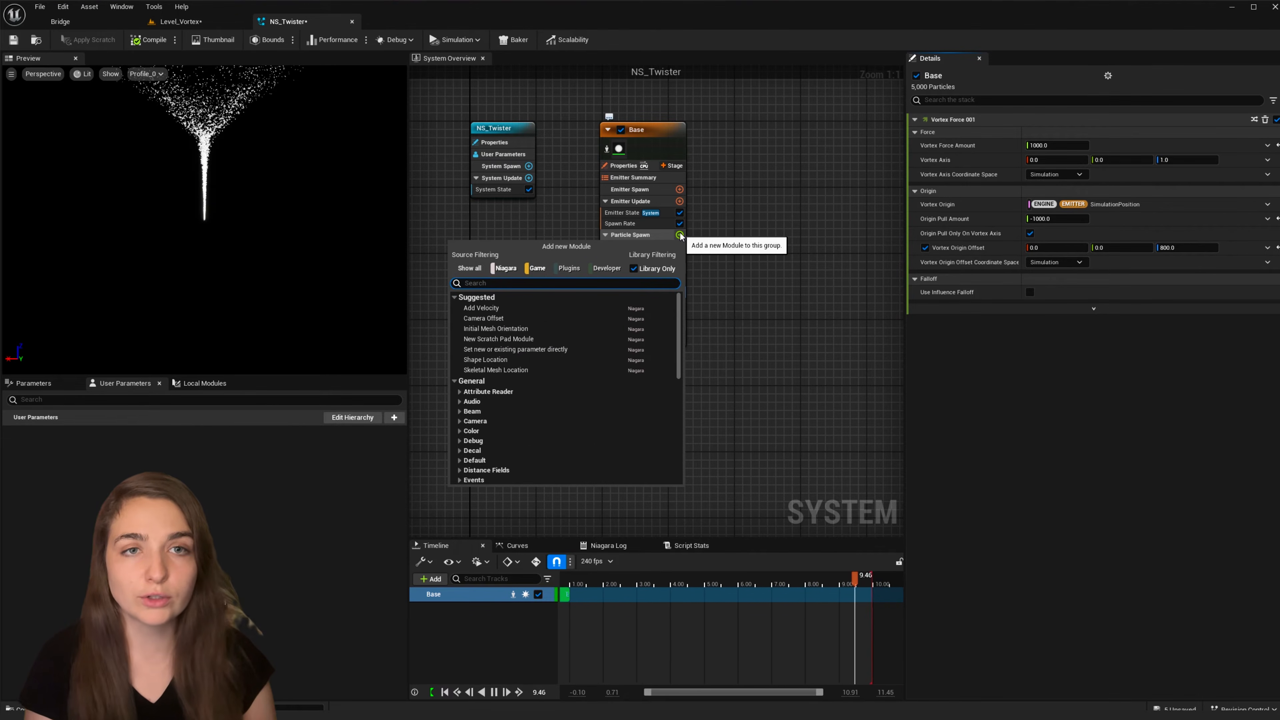
pyautogui.click(501, 360)
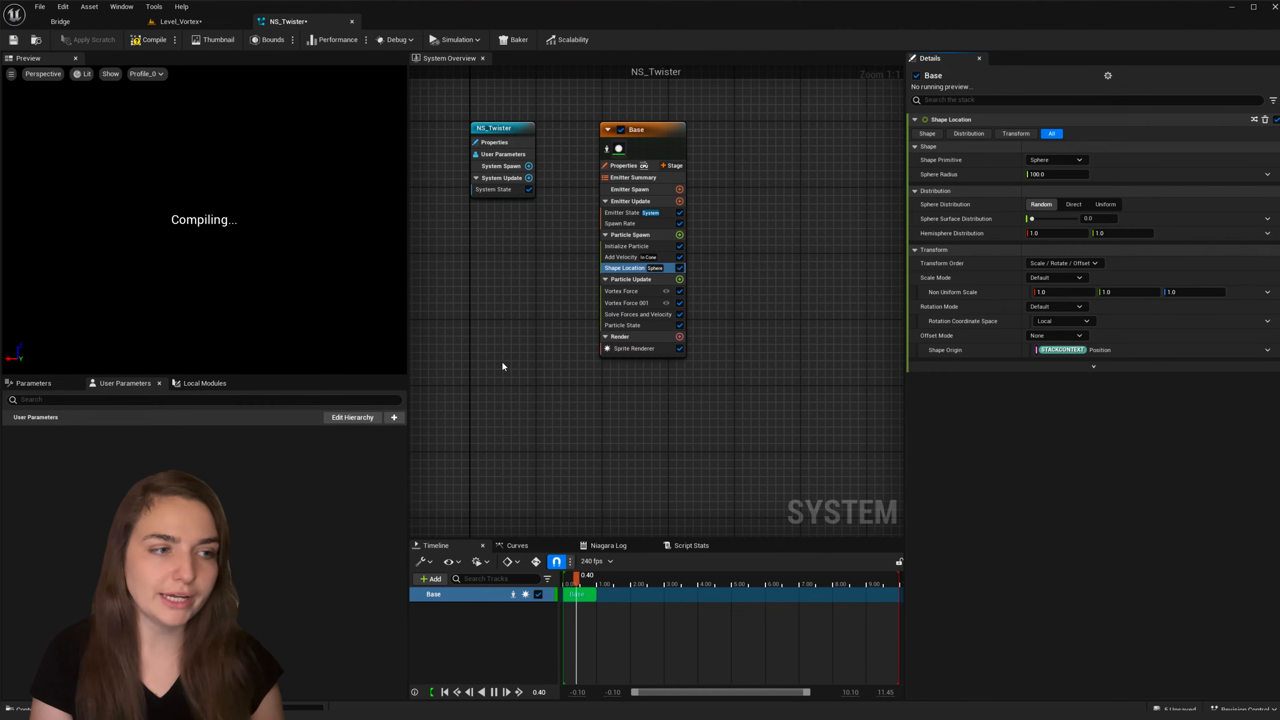
pyautogui.click(1054, 161)
pyautogui.click(1054, 207)
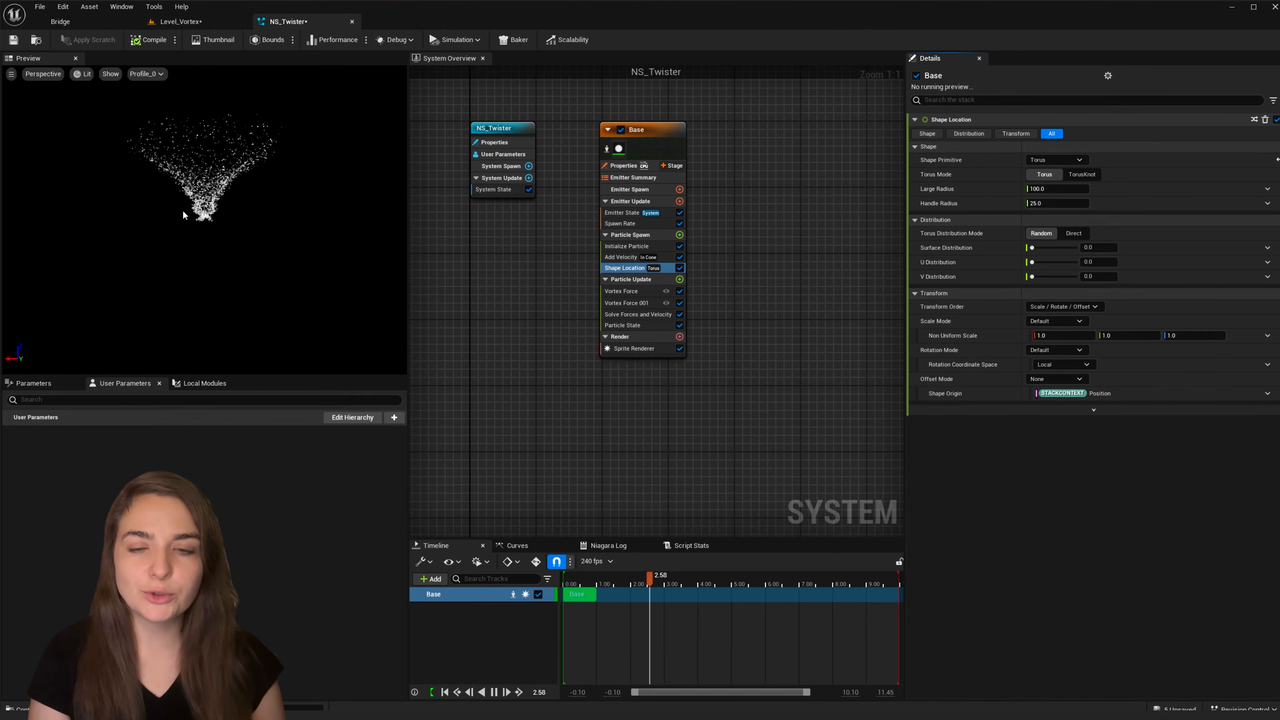
# Set the torus's Large Radius to 10 and its Handle Radius to 5 in Shape Location
pyautogui.click(1057, 189)
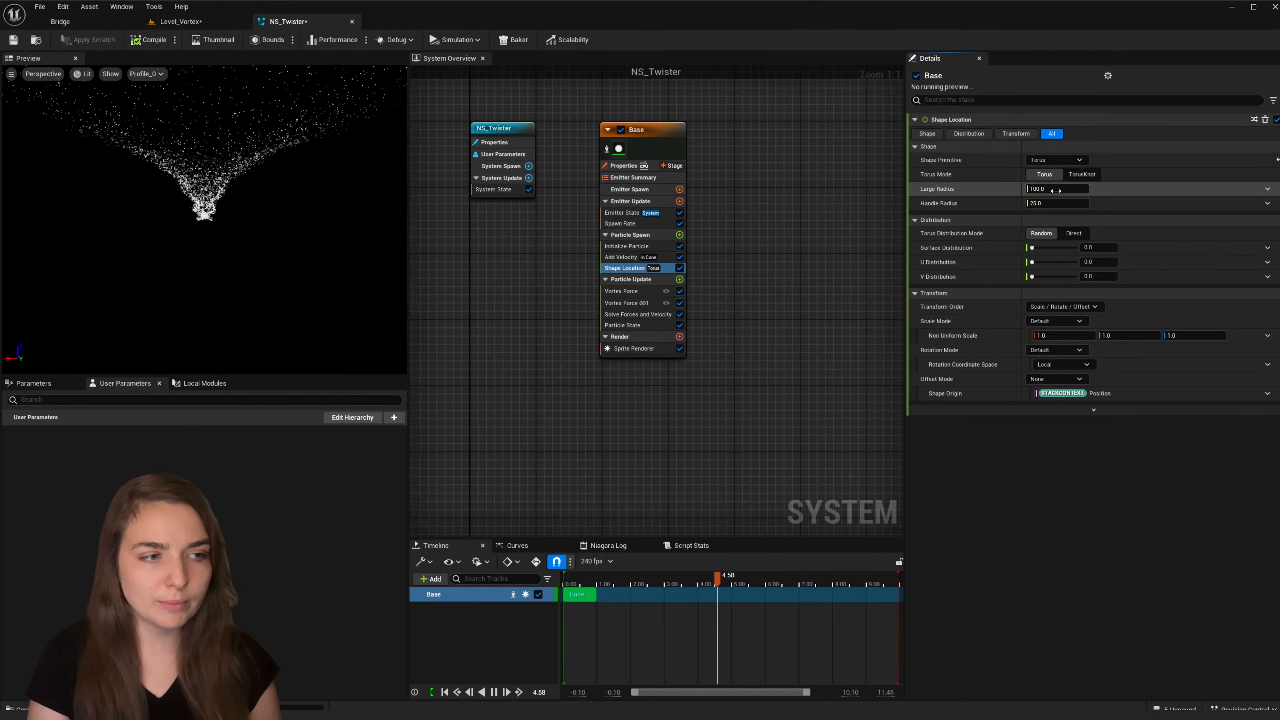
pyautogui.write('1')
pyautogui.press('Return')
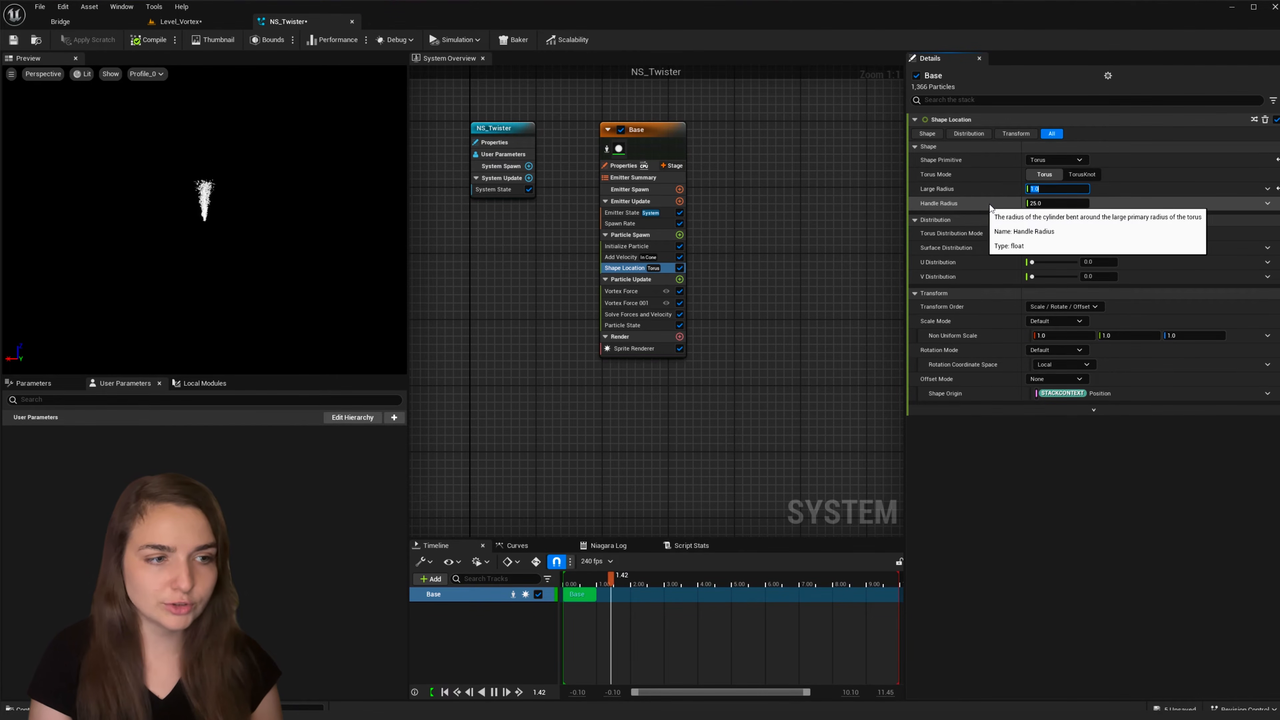
pyautogui.write('5')
pyautogui.press('Return')
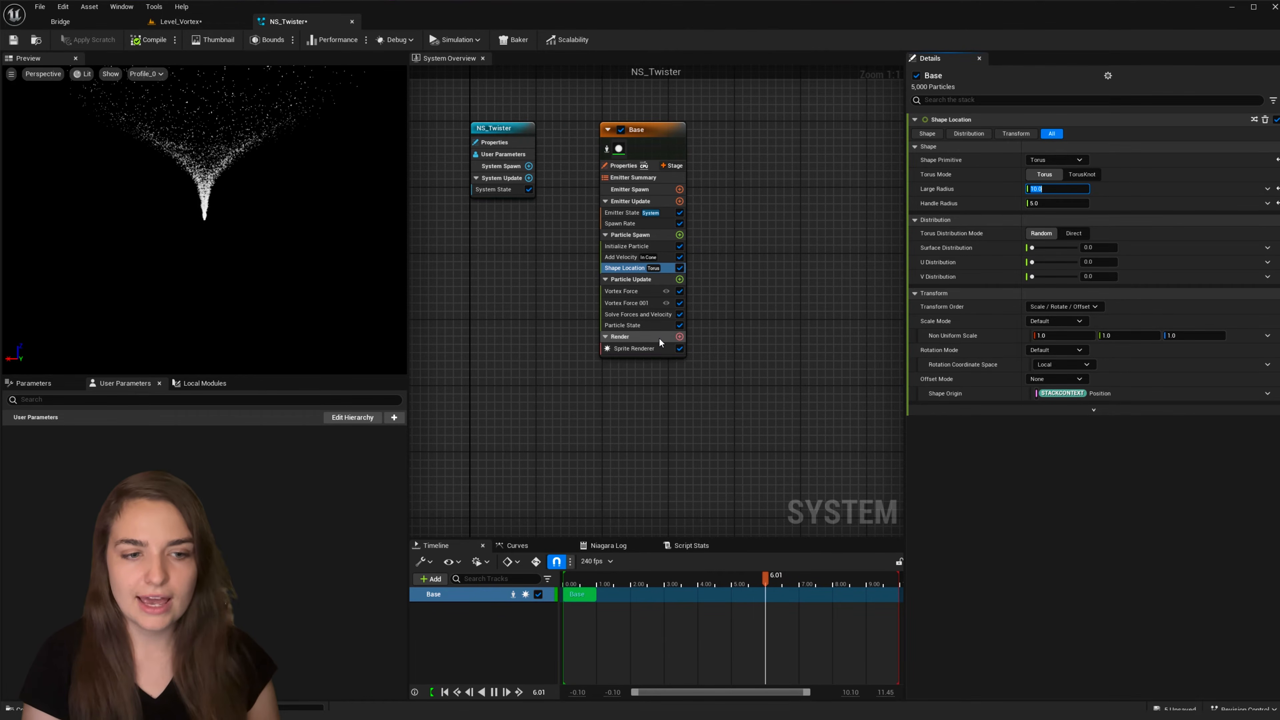
# Add a Ribbon Renderer to the Base emitter and disable its Sprite Renderer
pyautogui.click(678, 337)
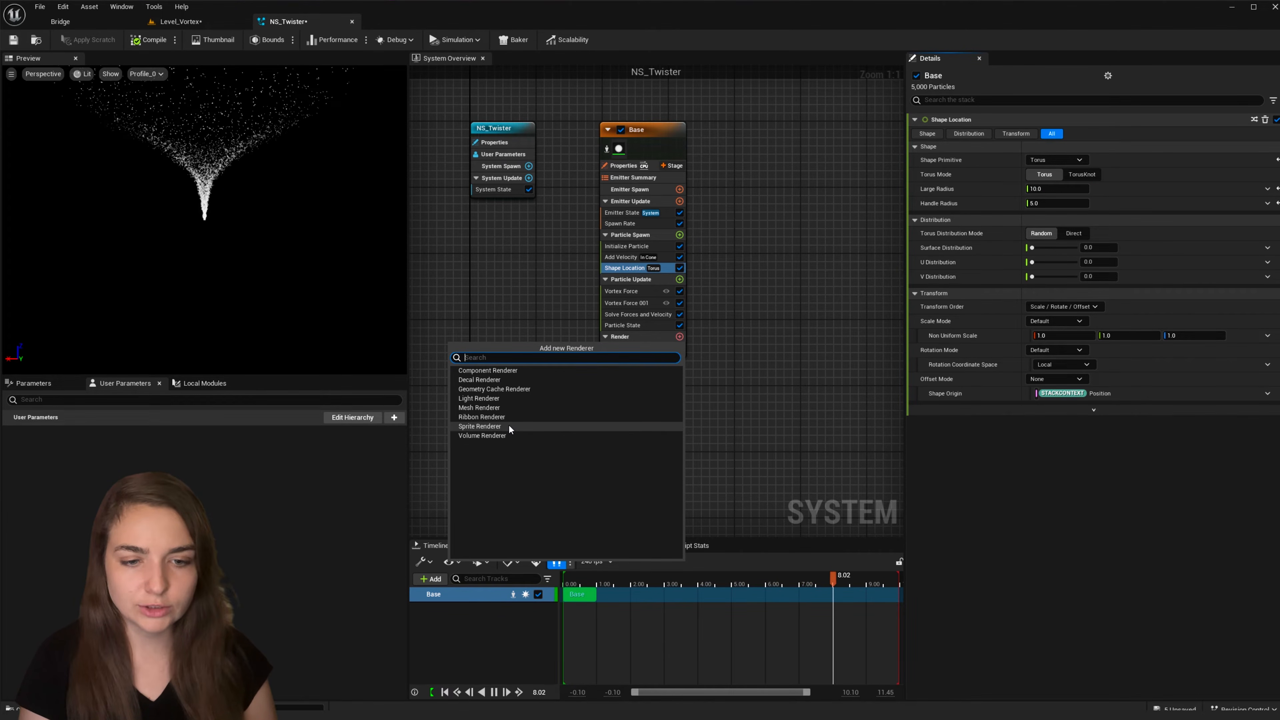
pyautogui.click(507, 418)
pyautogui.click(680, 349)
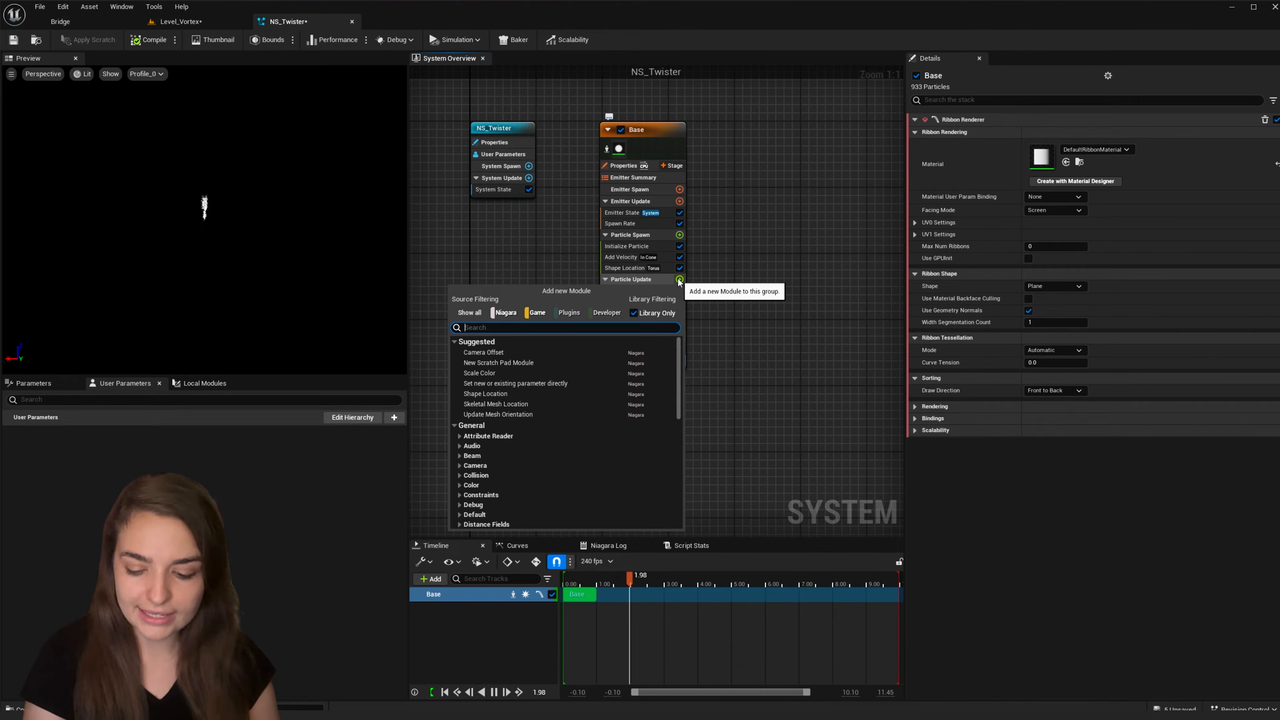
# Add a Set Fluid Source Attributes module to the Base emitter's Particle Update
pyautogui.write('set')
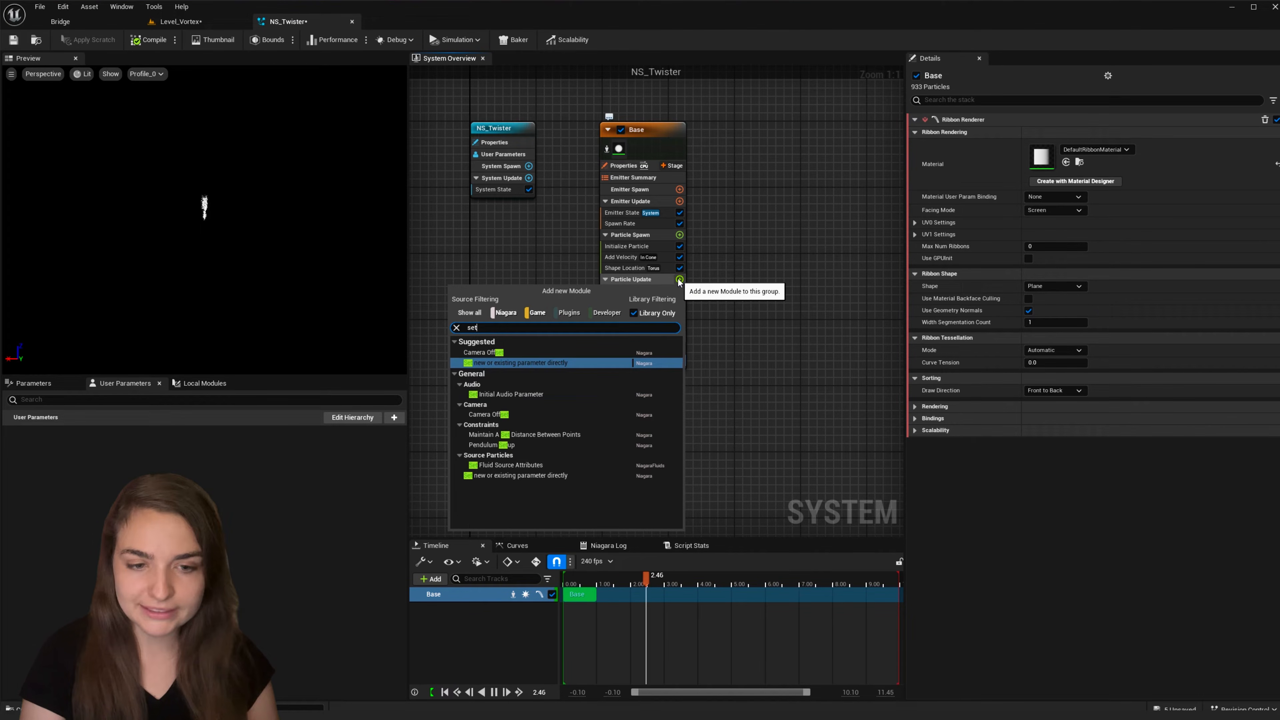
pyautogui.click(524, 464)
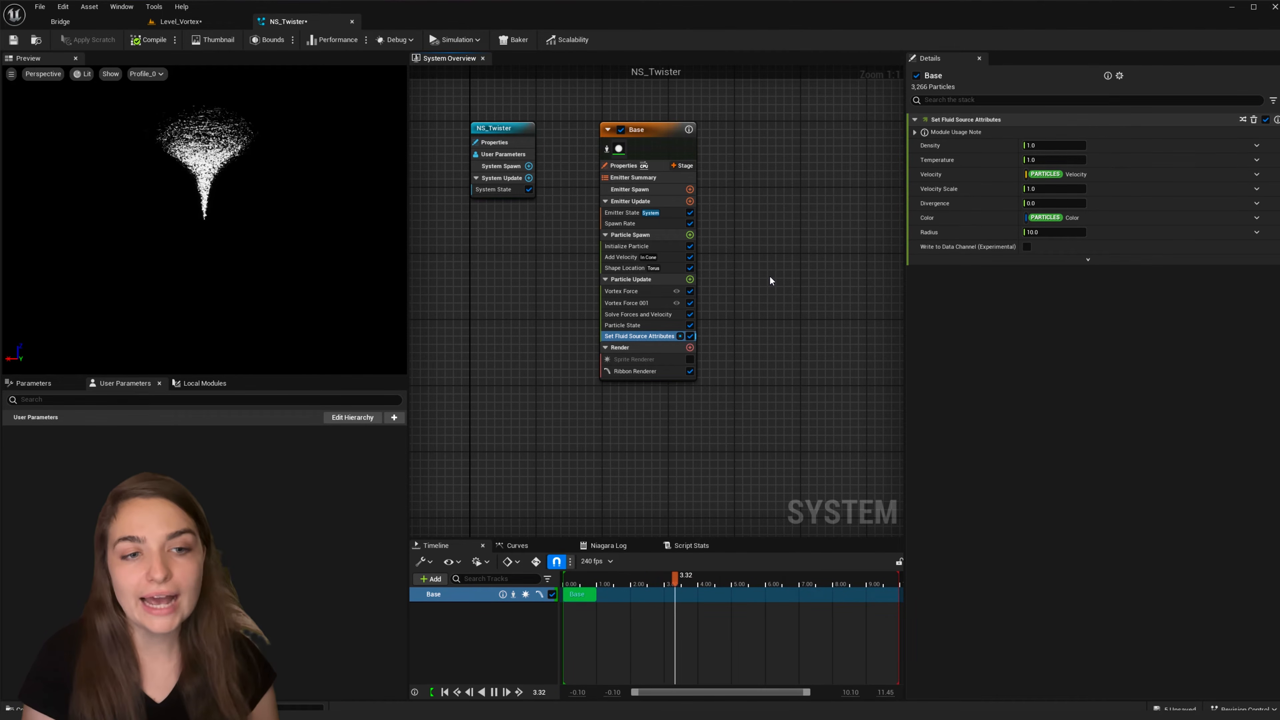
# Set the Base emitter's Sim Target to GPUCompute Sim and its Calculate Bounds Mode to Fixed
pyautogui.click(631, 167)
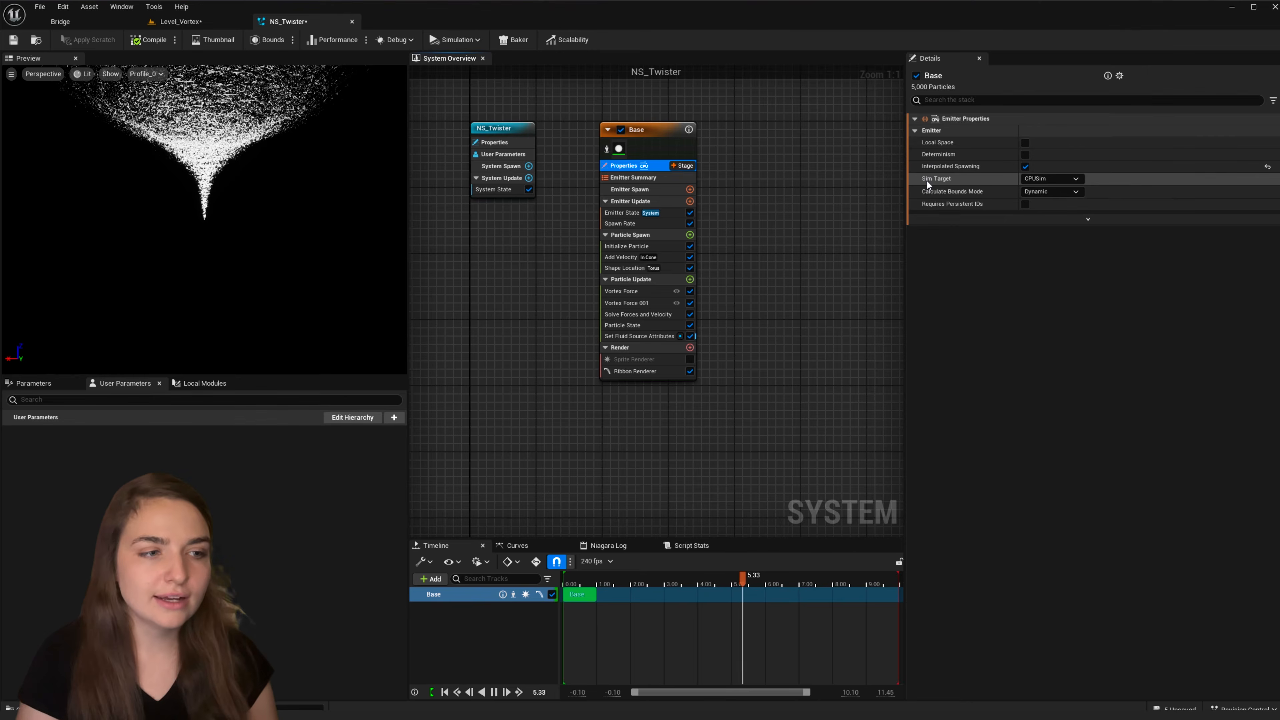
pyautogui.click(1051, 178)
pyautogui.click(1058, 179)
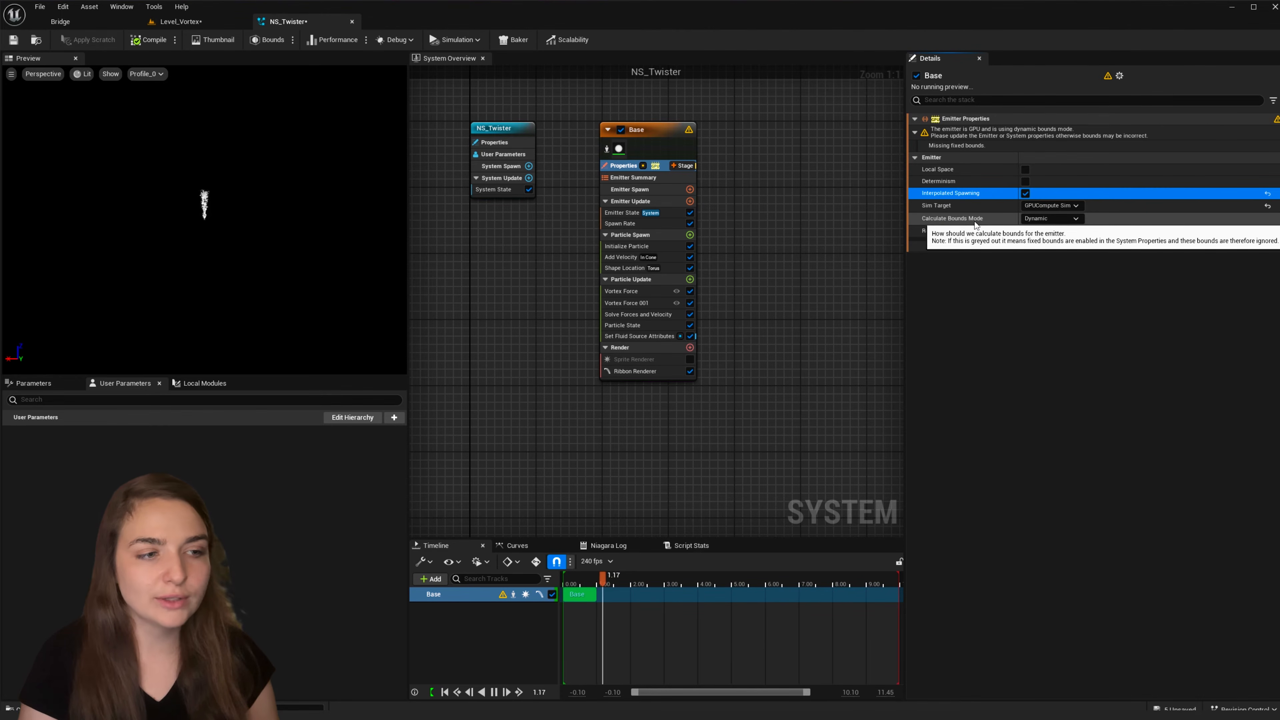
pyautogui.click(1048, 219)
pyautogui.click(1043, 238)
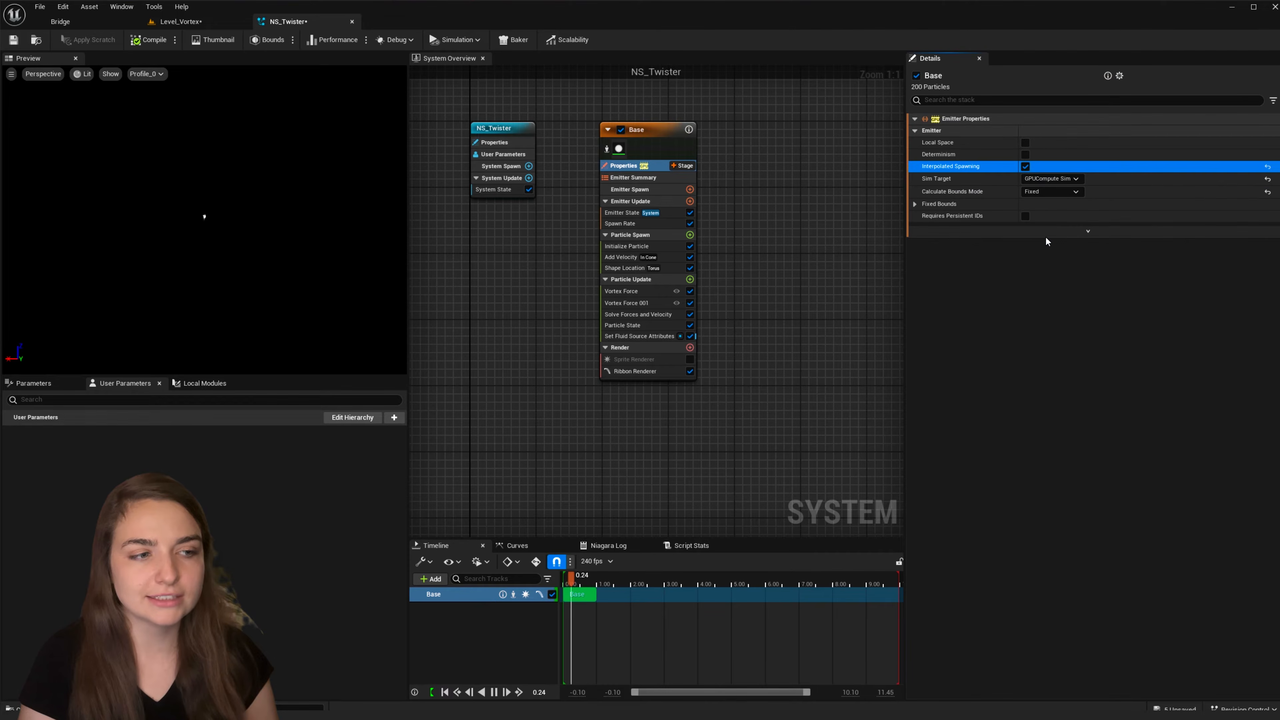
# Add the Grid3D_Gas_Master_Emitter to the NS_Twister system
pyautogui.rightClick(752, 124)
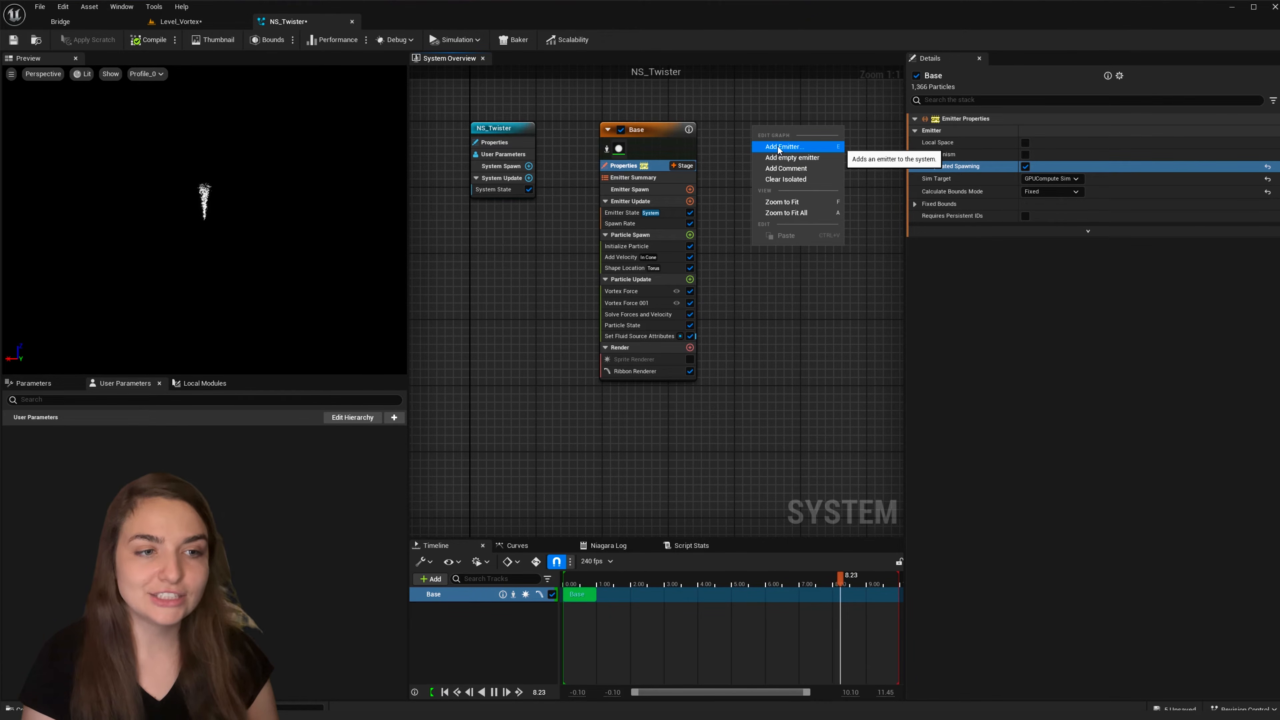
pyautogui.click(778, 147)
pyautogui.write('master')
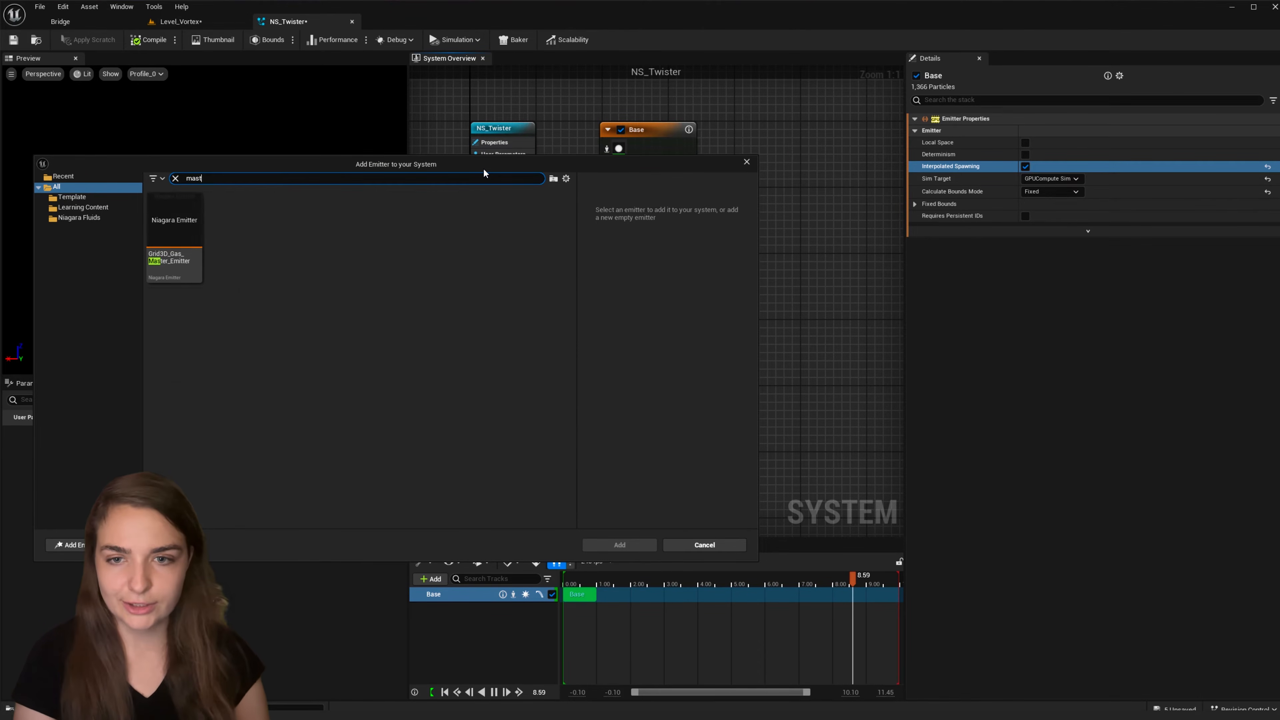
pyautogui.moveTo(194, 241)
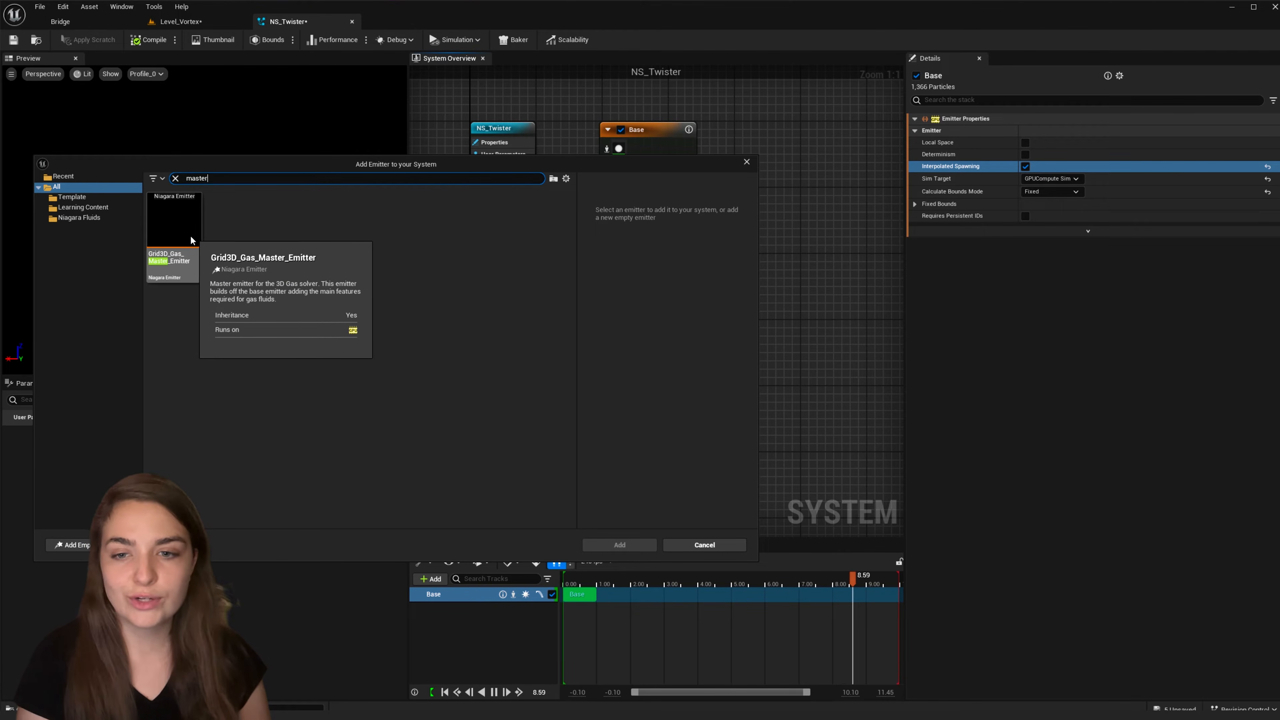
pyautogui.click(190, 234)
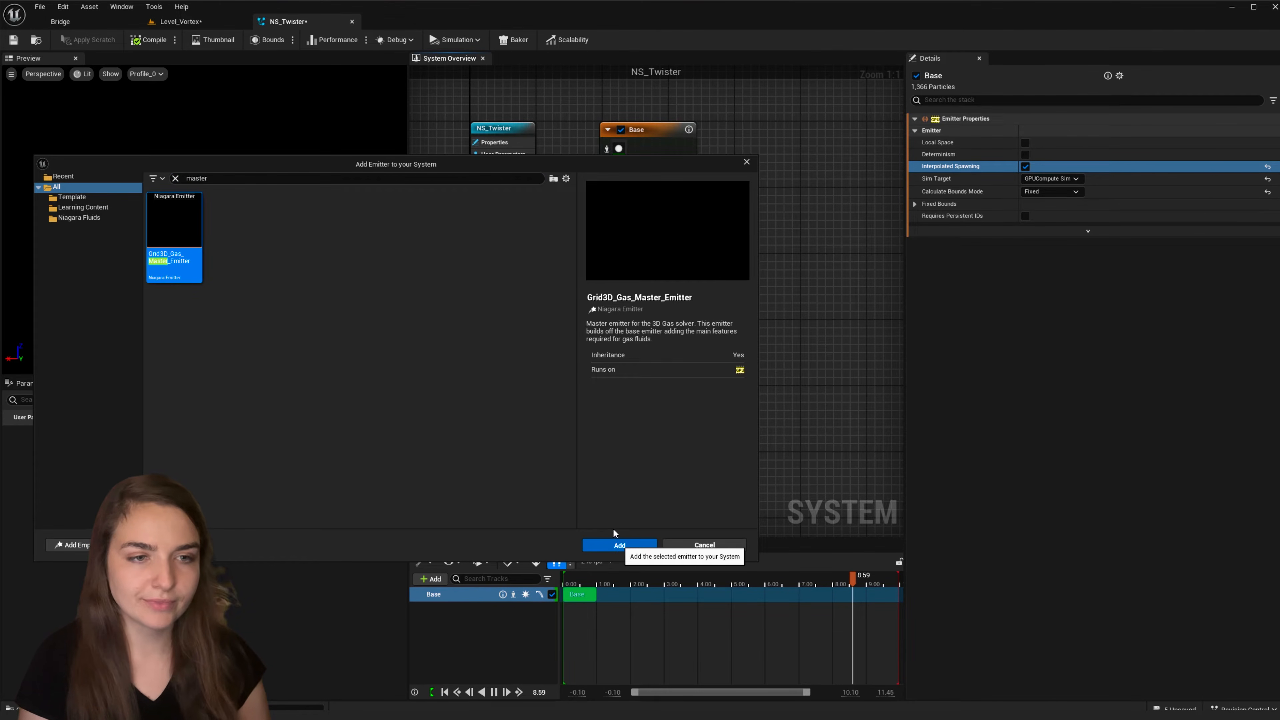
pyautogui.click(611, 546)
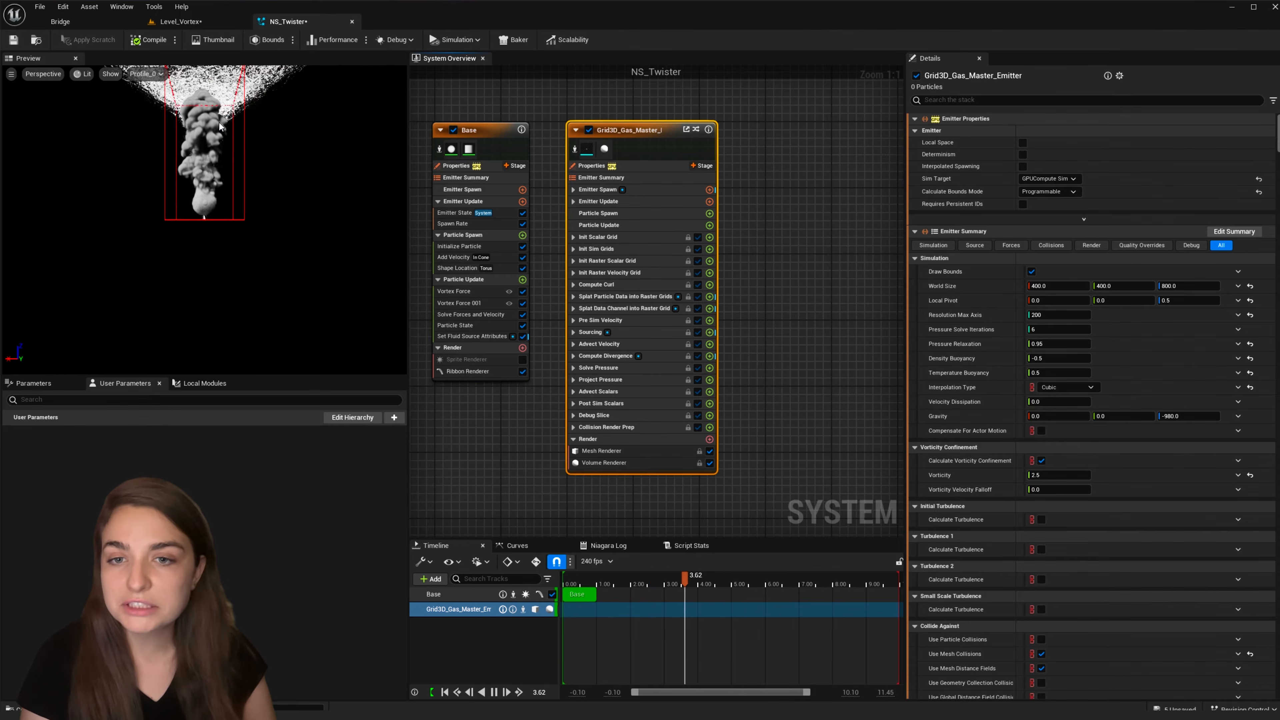
# Disable the gas emitter's Sphere Source and set its Particle Source Type to Emitter
pyautogui.click(976, 243)
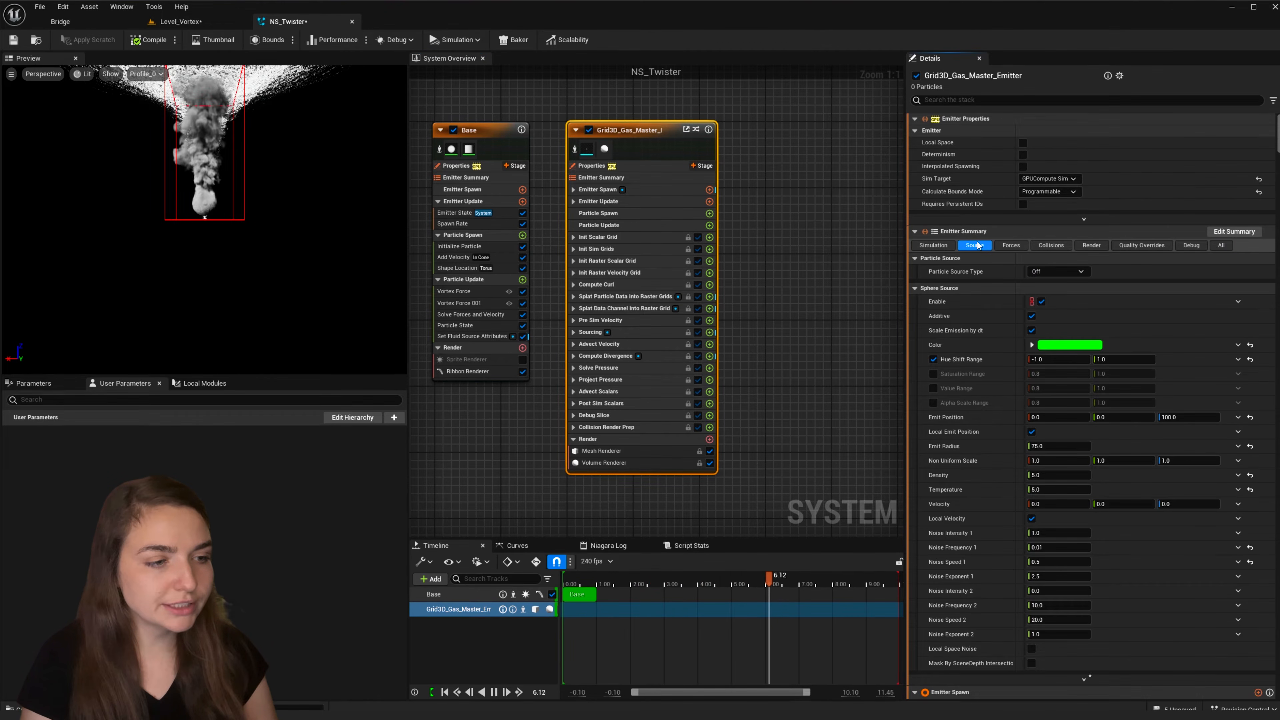
pyautogui.click(1041, 302)
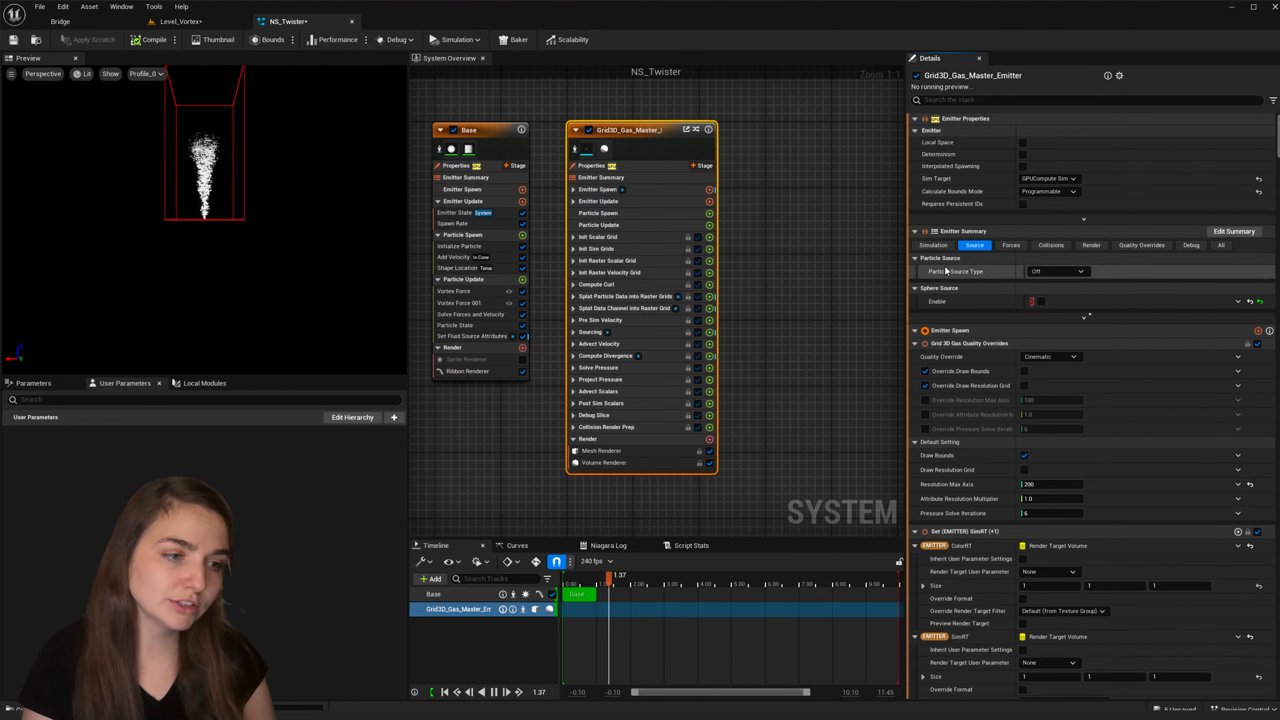
pyautogui.moveTo(973, 276)
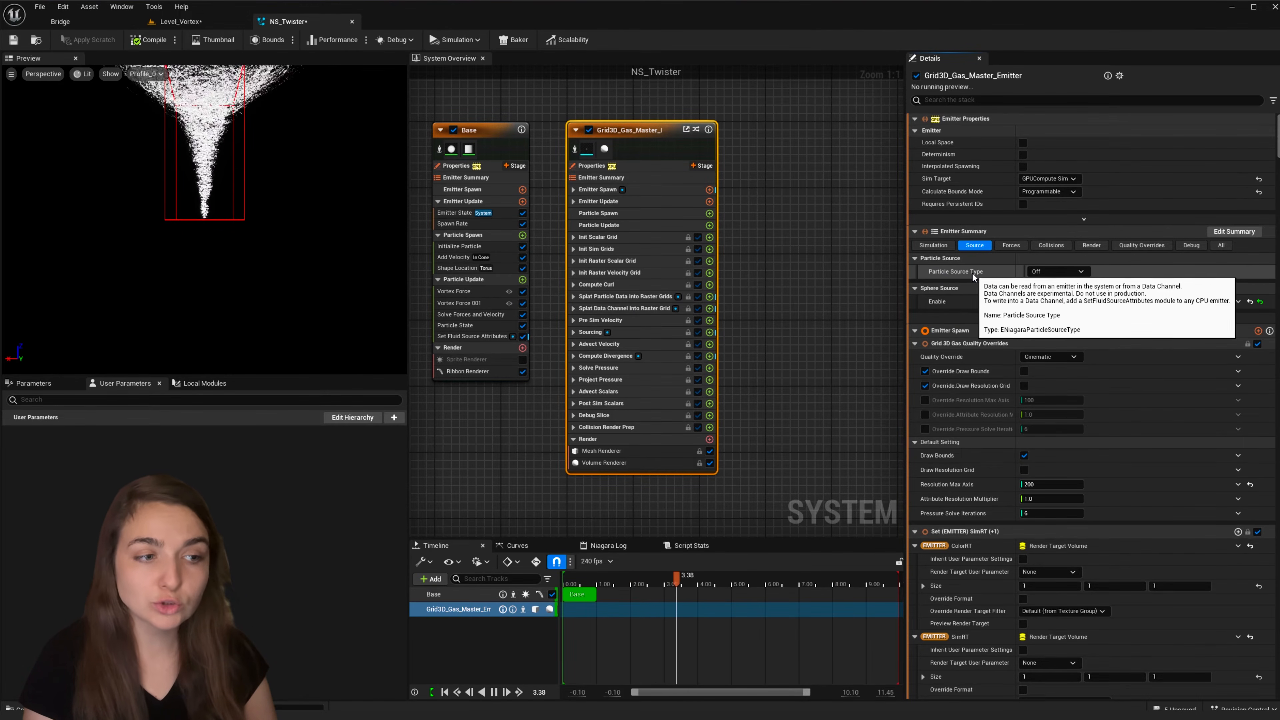
pyautogui.click(1057, 271)
pyautogui.click(1058, 299)
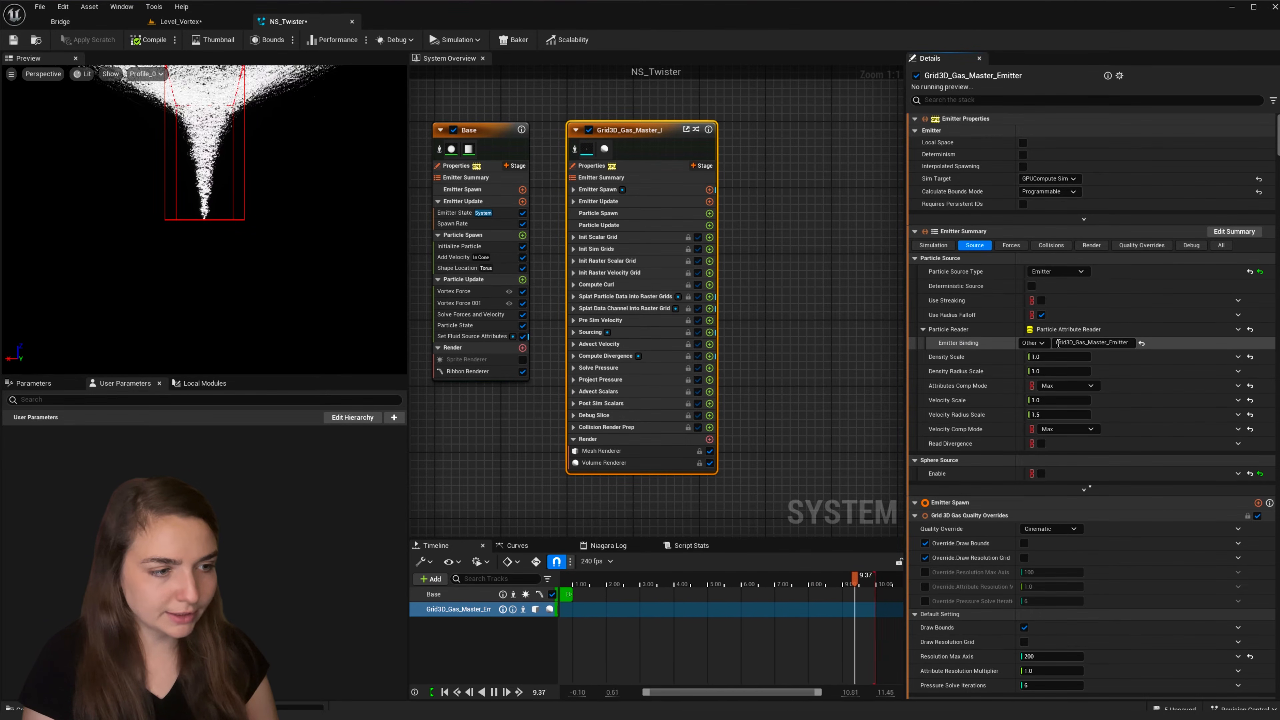
# Set the Particle Reader's Emitter Binding on the gas emitter to Base
pyautogui.click(1058, 343)
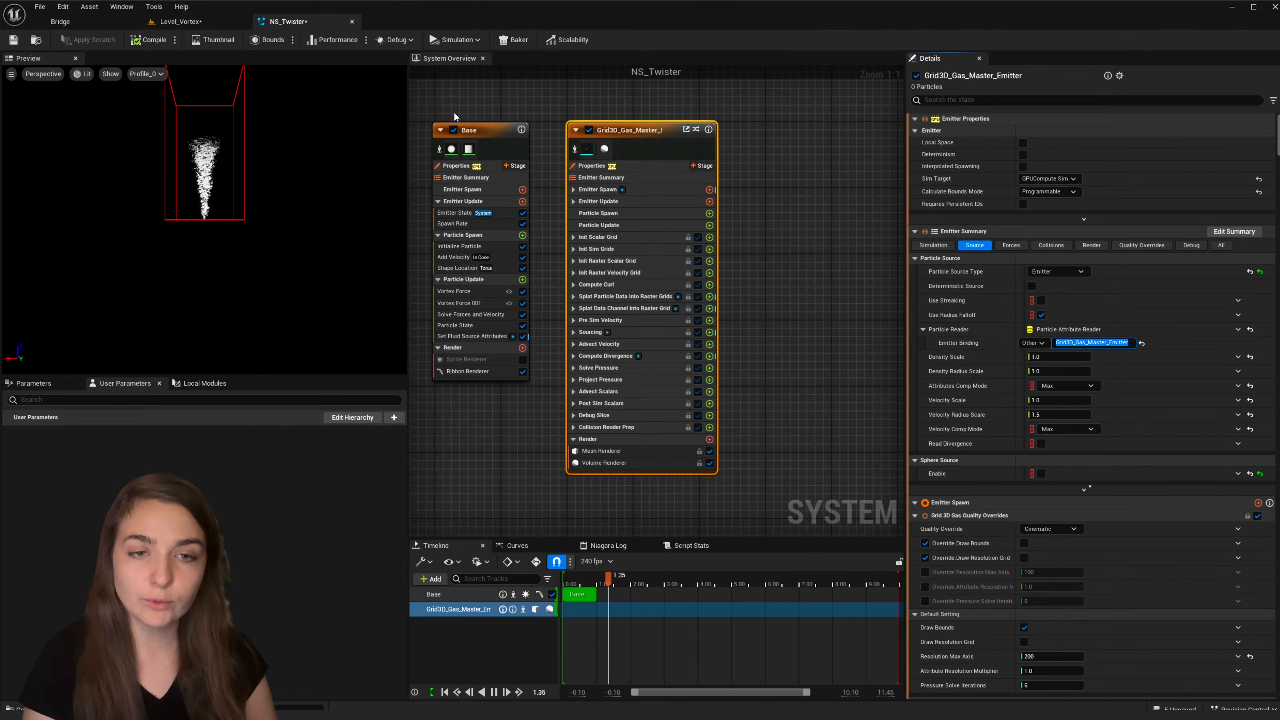
pyautogui.write('base')
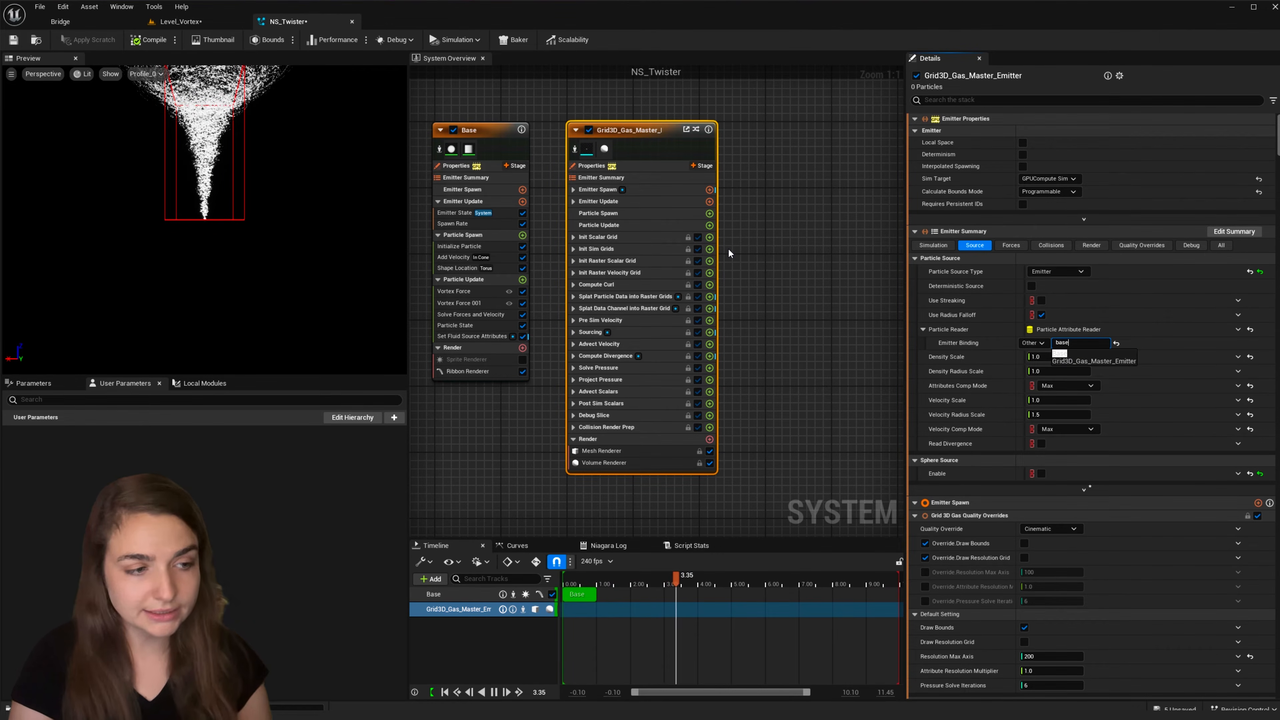
pyautogui.click(1096, 355)
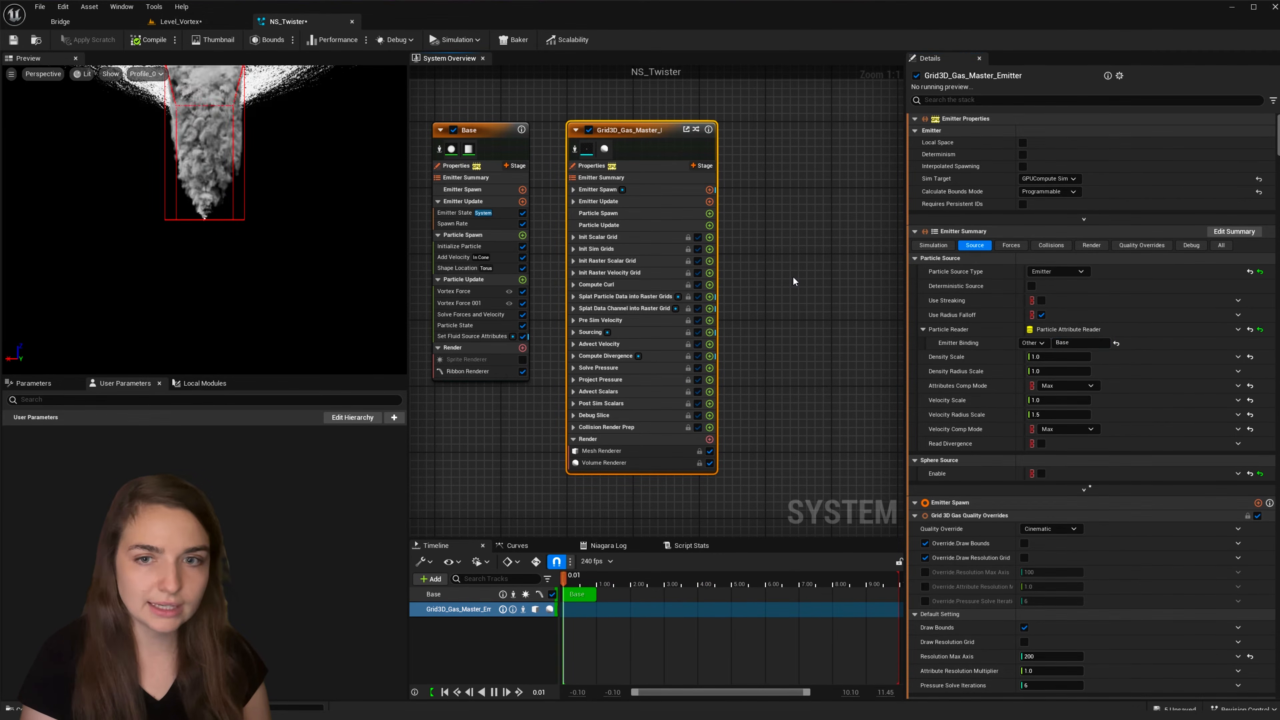
# Set the gas emitter's World Size to 1500 on the X, Y and Z axes
pyautogui.click(794, 278)
pyautogui.moveTo(792, 276); pyautogui.dragTo(749, 254, button='right')
pyautogui.scroll(-3, 223, 240)
pyautogui.moveTo(223, 240); pyautogui.dragTo(229, 268)
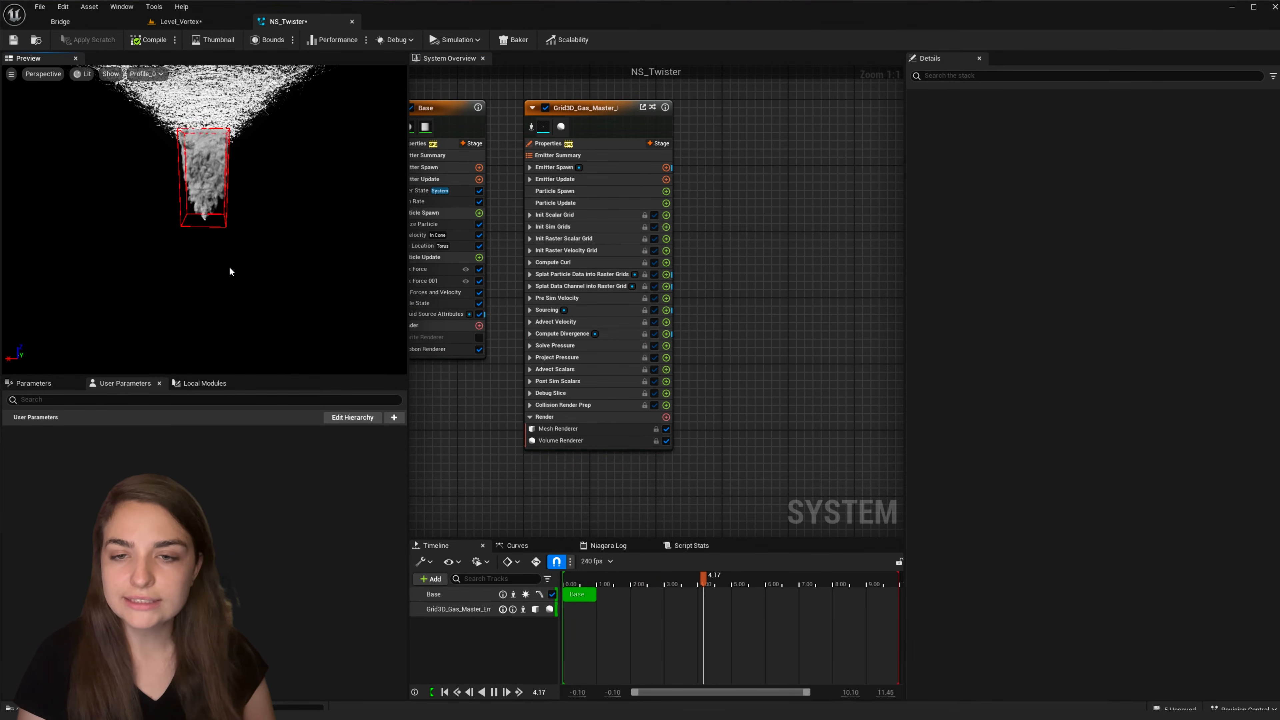
pyautogui.moveTo(506, 157); pyautogui.dragTo(543, 200, button='right')
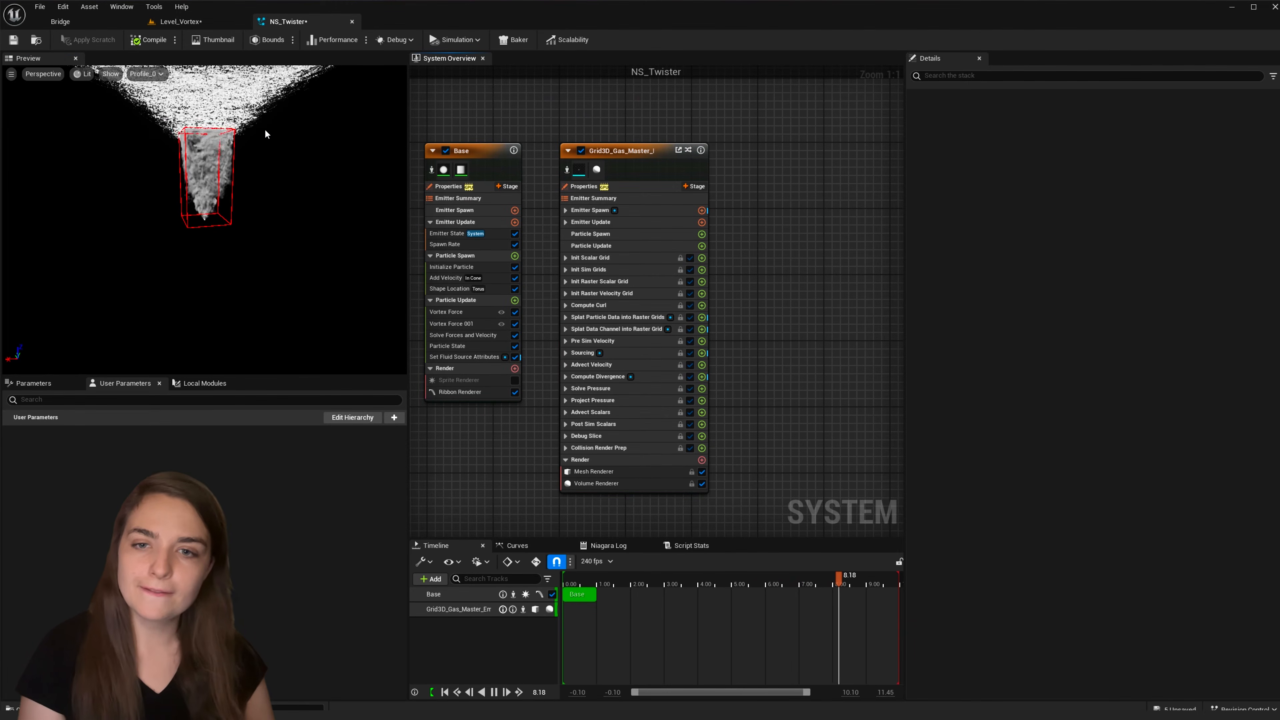
pyautogui.click(611, 151)
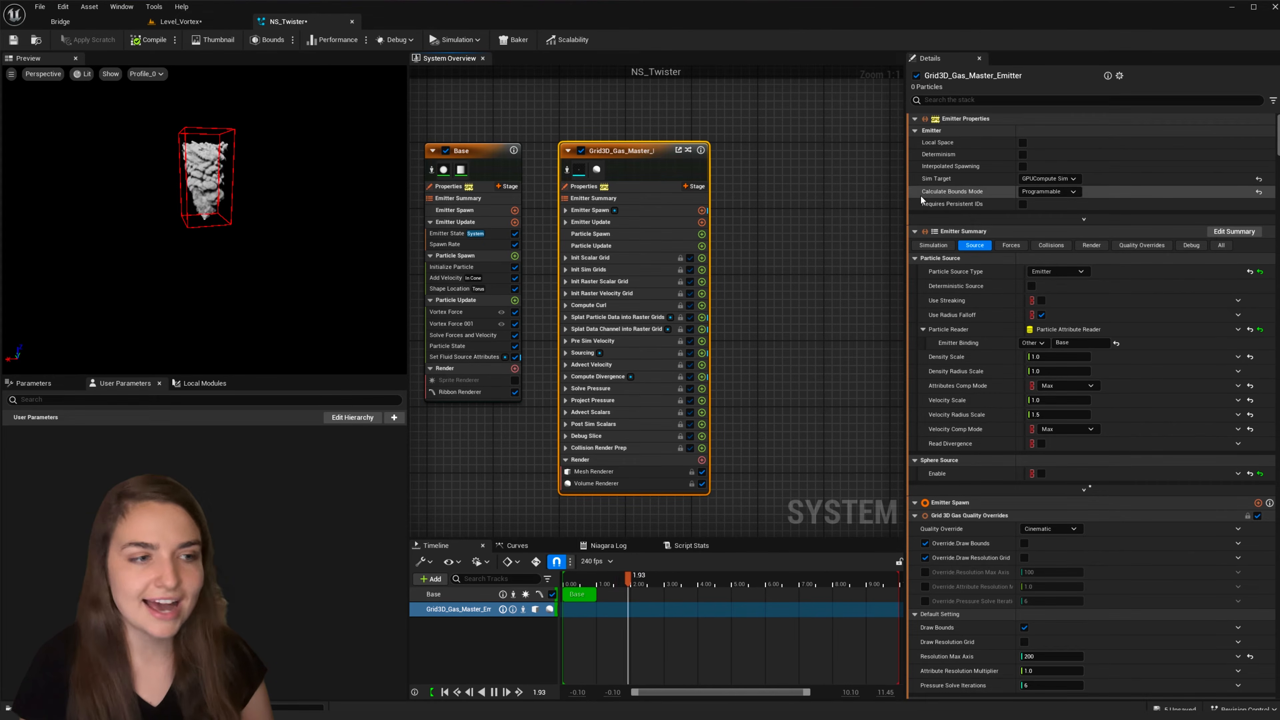
pyautogui.click(932, 246)
pyautogui.click(1050, 286)
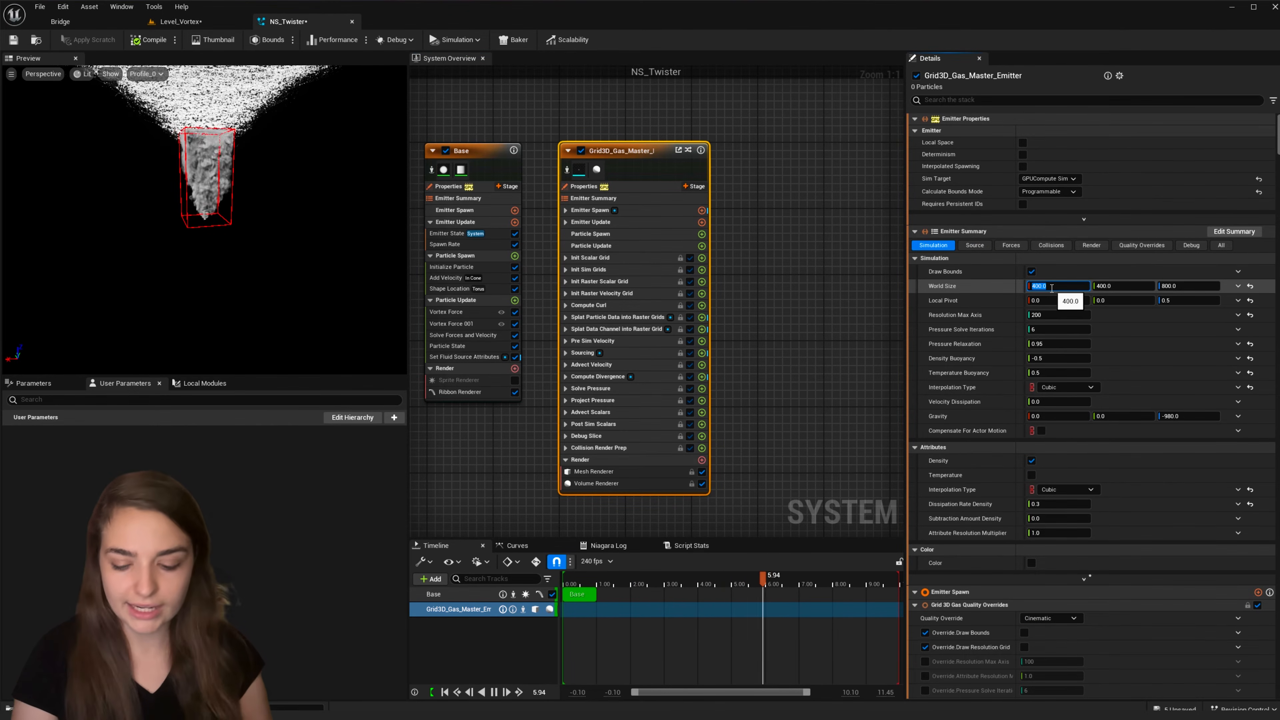
pyautogui.write('15')
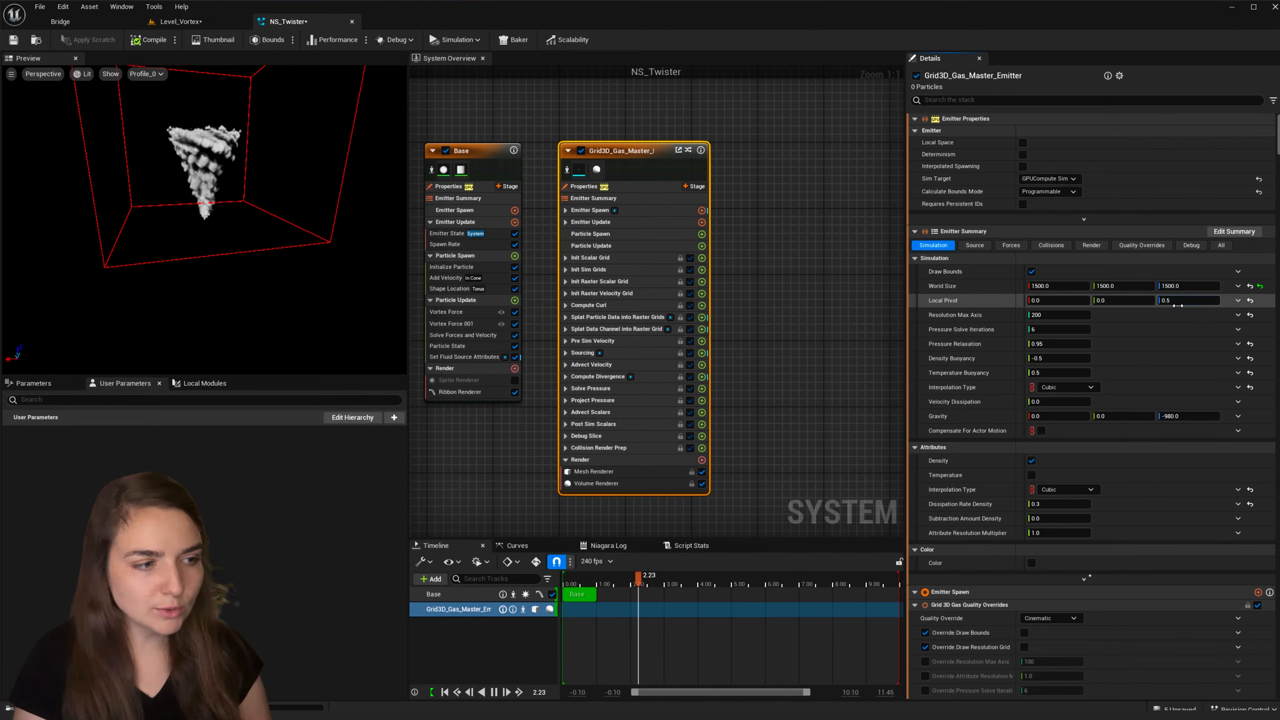
# Set the Z value of the gas emitter's Local Pivot to 0.45
pyautogui.click(1178, 302)
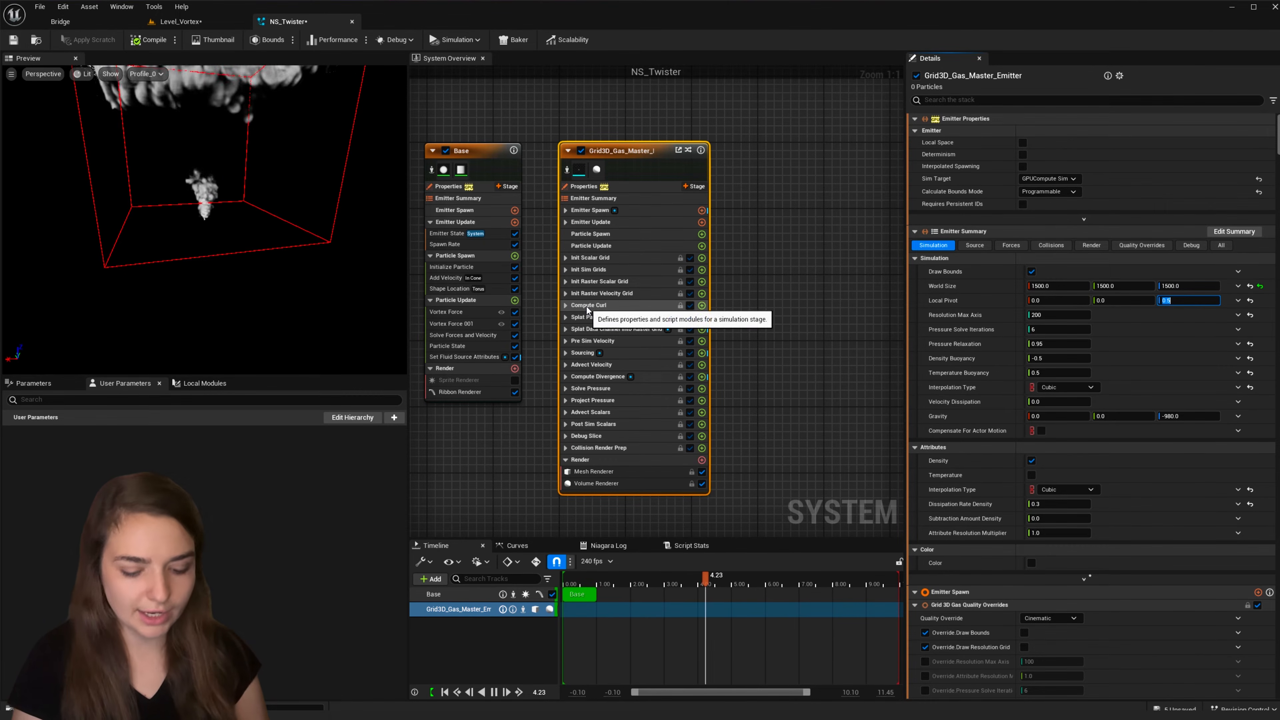
pyautogui.write('.45')
pyautogui.press('Return')
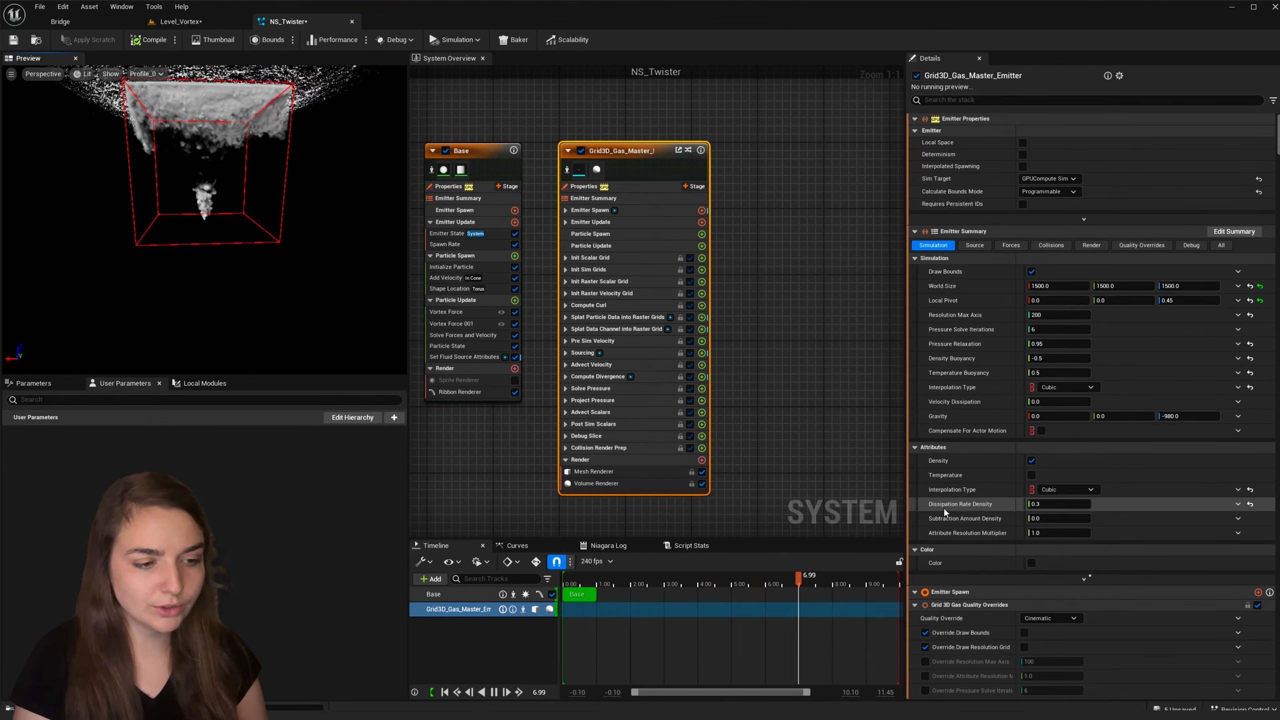
# Set the gas emitter's Dissipation Rate Density to 4 and disable the Base emitter's Ribbon Renderer
pyautogui.click(1042, 504)
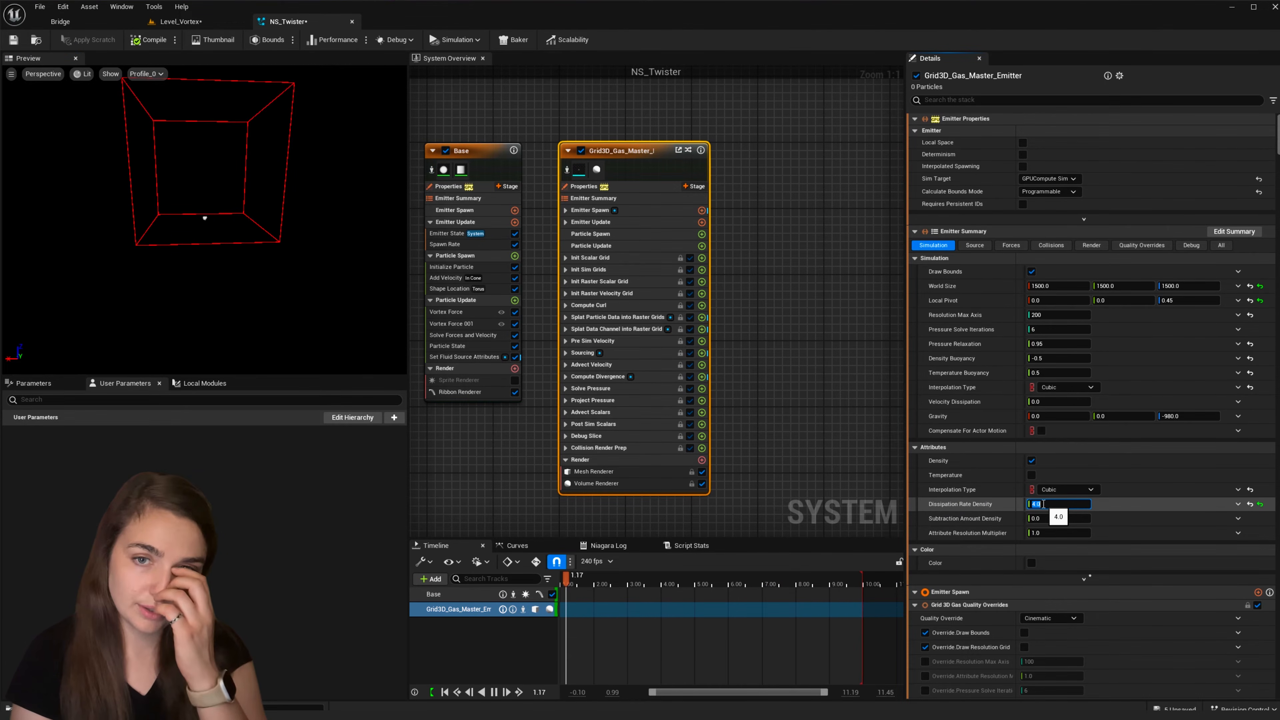
pyautogui.click(514, 392)
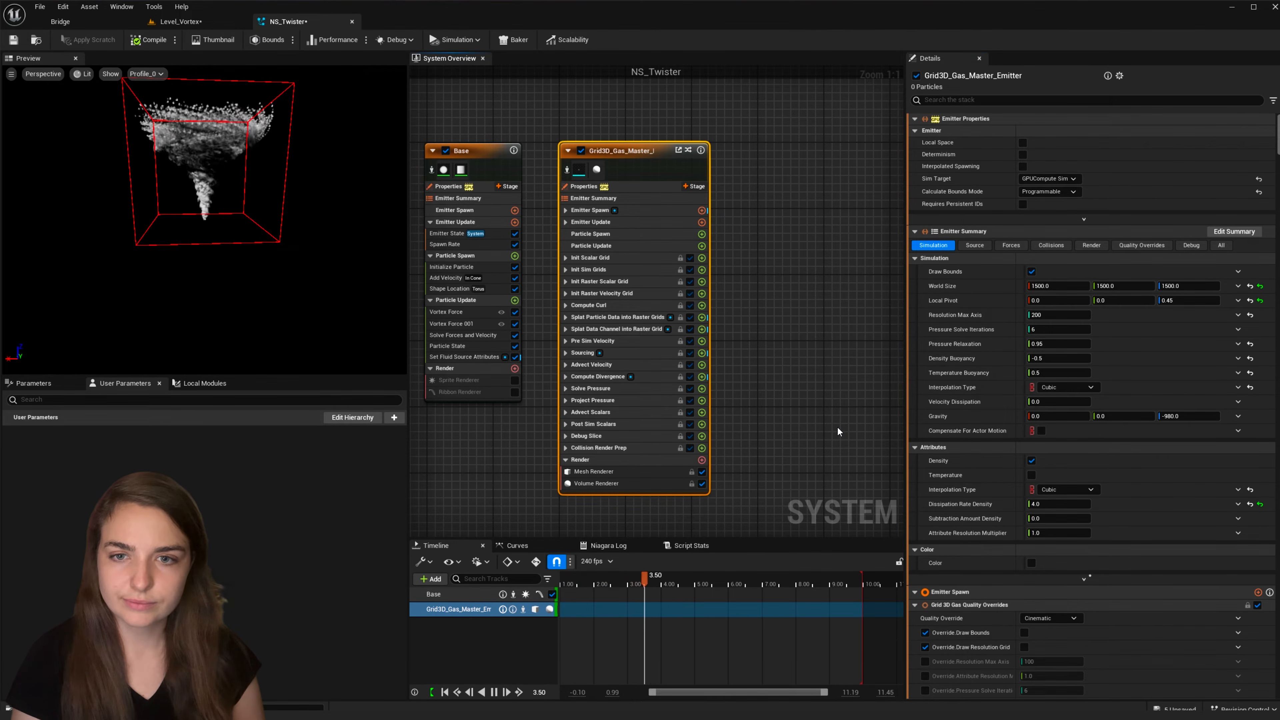
pyautogui.scroll(2, 271, 177)
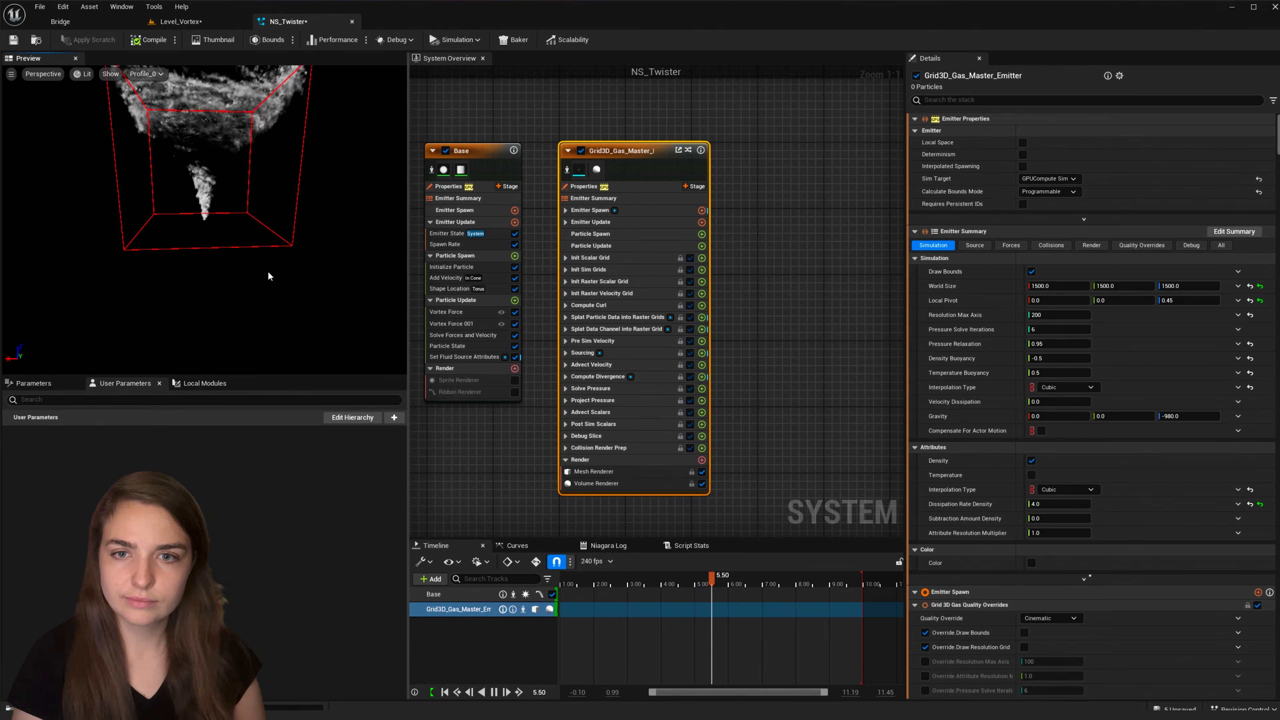
pyautogui.scroll(1, 268, 276)
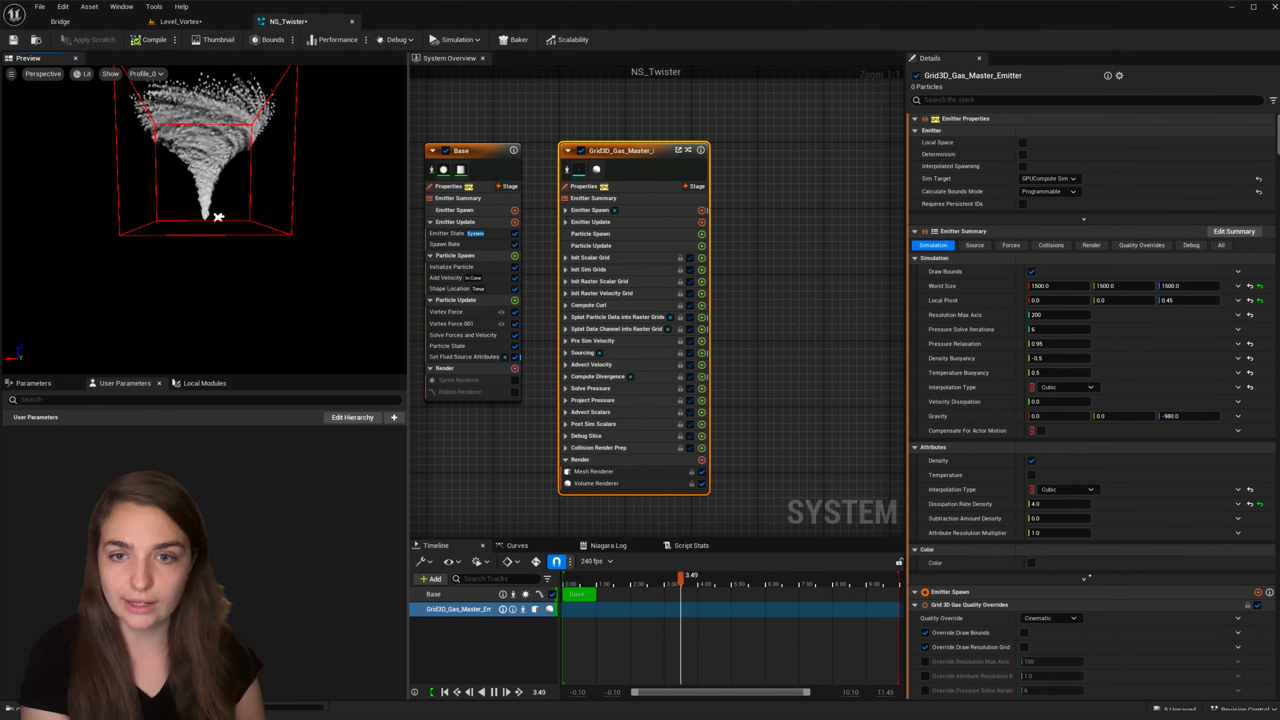
pyautogui.scroll(-1, 296, 290)
pyautogui.scroll(-1, 292, 280)
pyautogui.moveTo(291, 276); pyautogui.dragTo(291, 296)
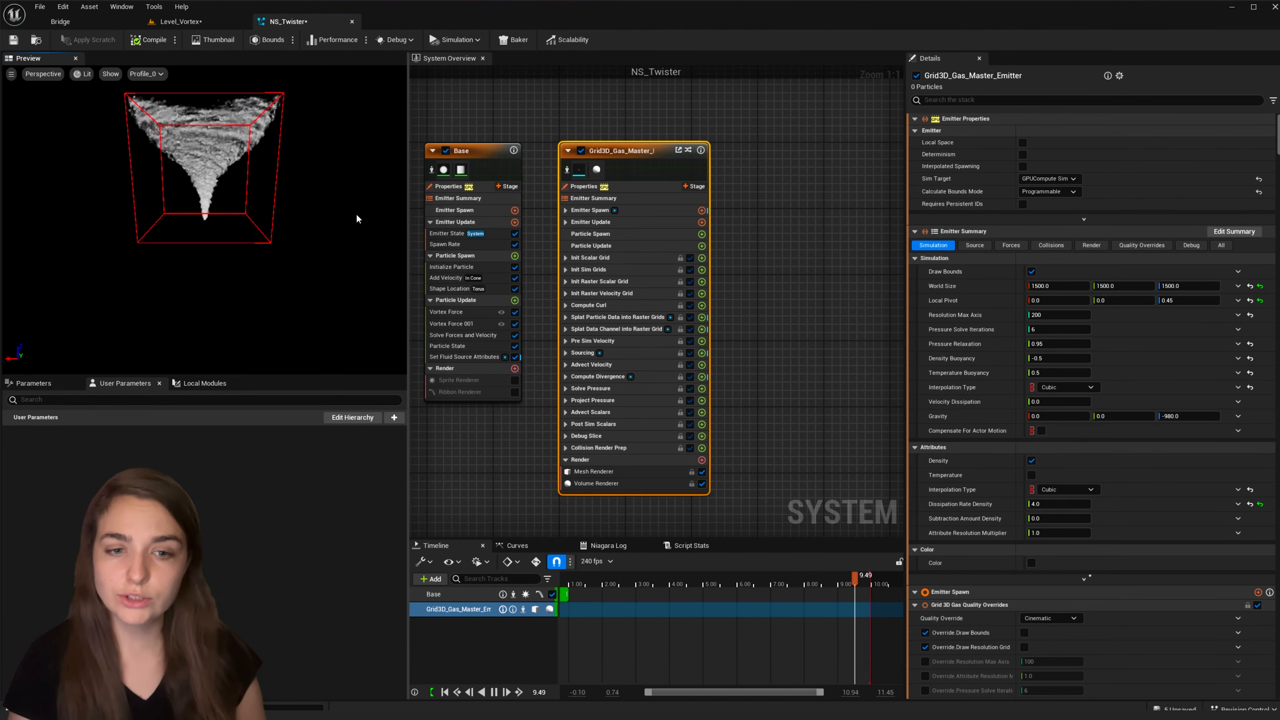
# Make the Base emitter's particle Lifetime a Random Range Float with a Minimum of 2
pyautogui.click(440, 268)
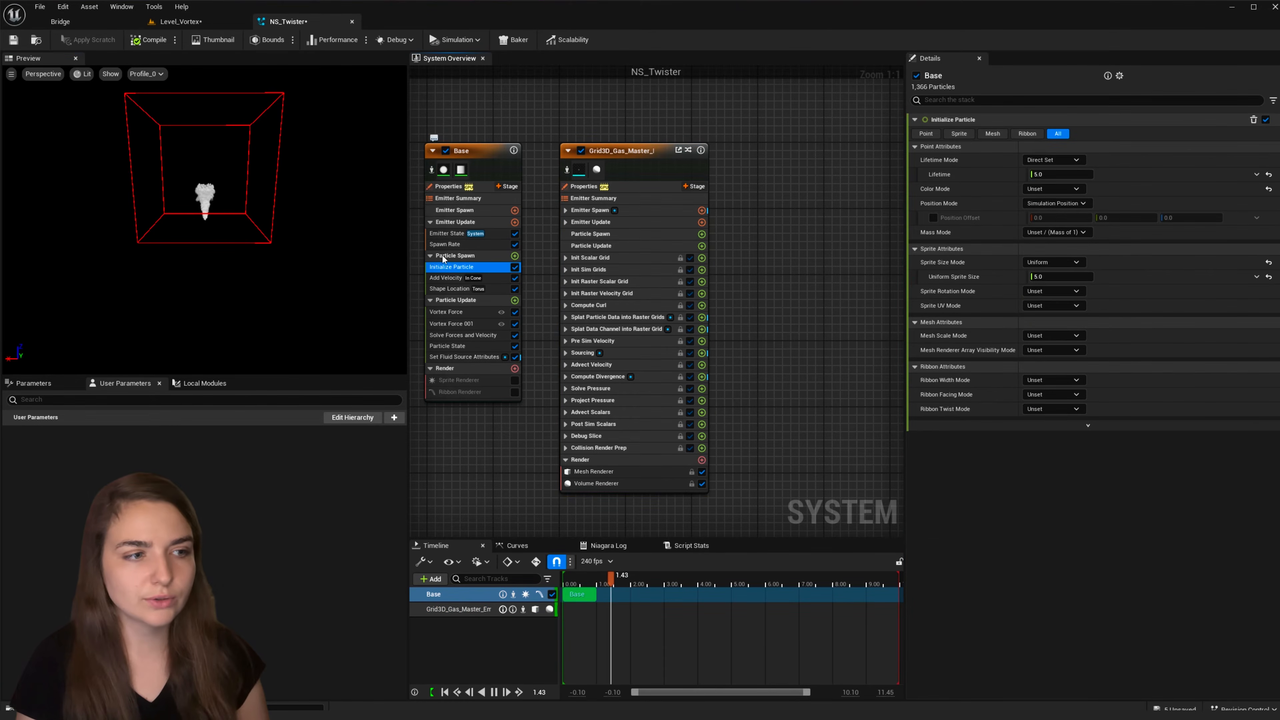
pyautogui.click(1256, 174)
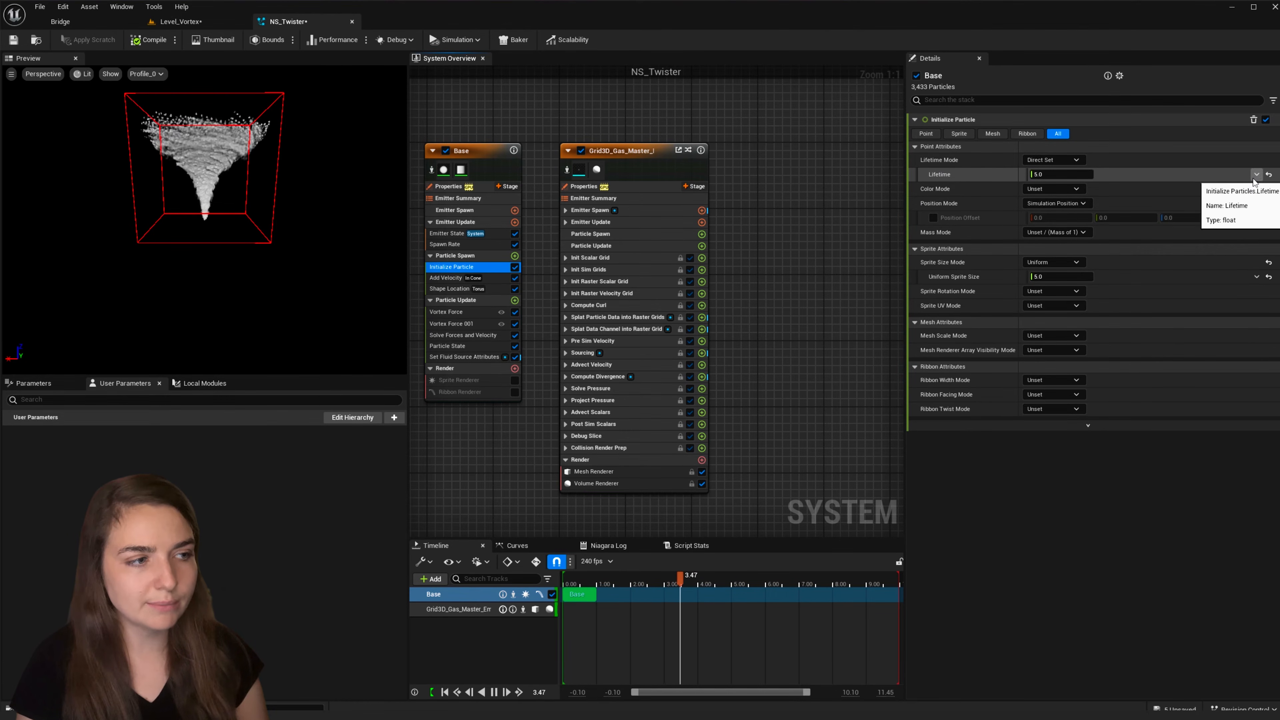
pyautogui.press('Escape')
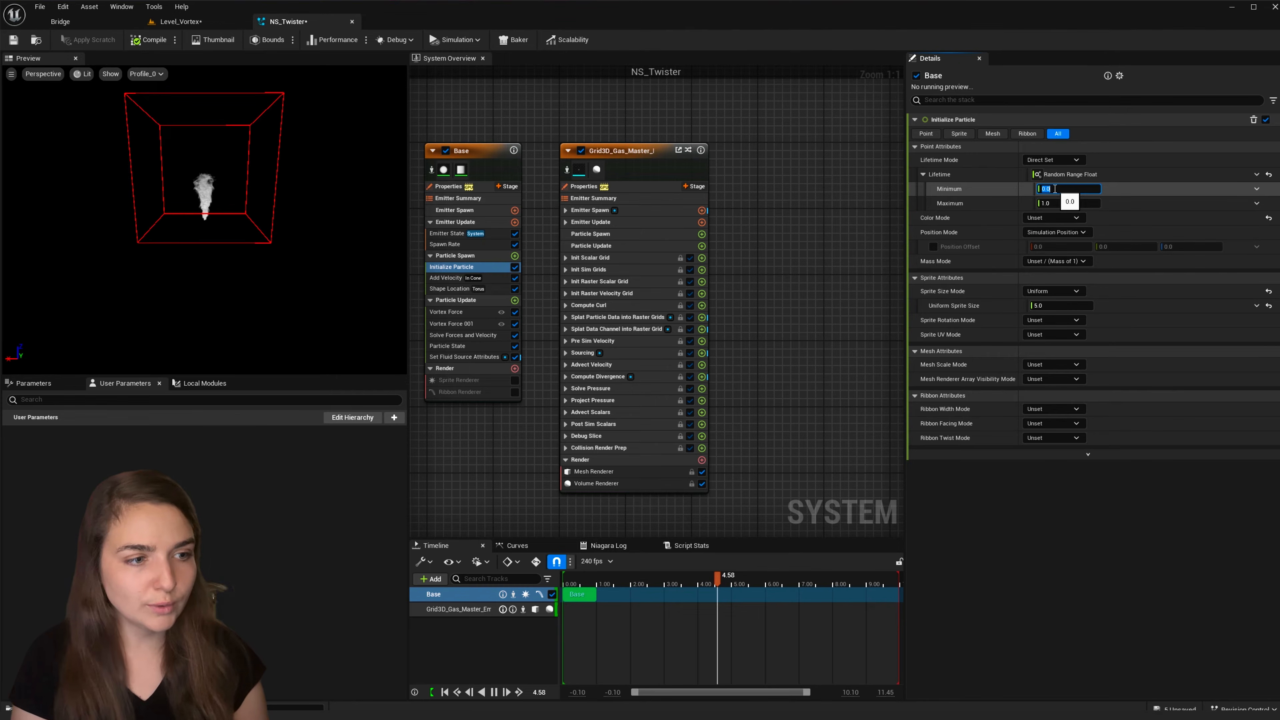
pyautogui.write('2')
pyautogui.press('Return')
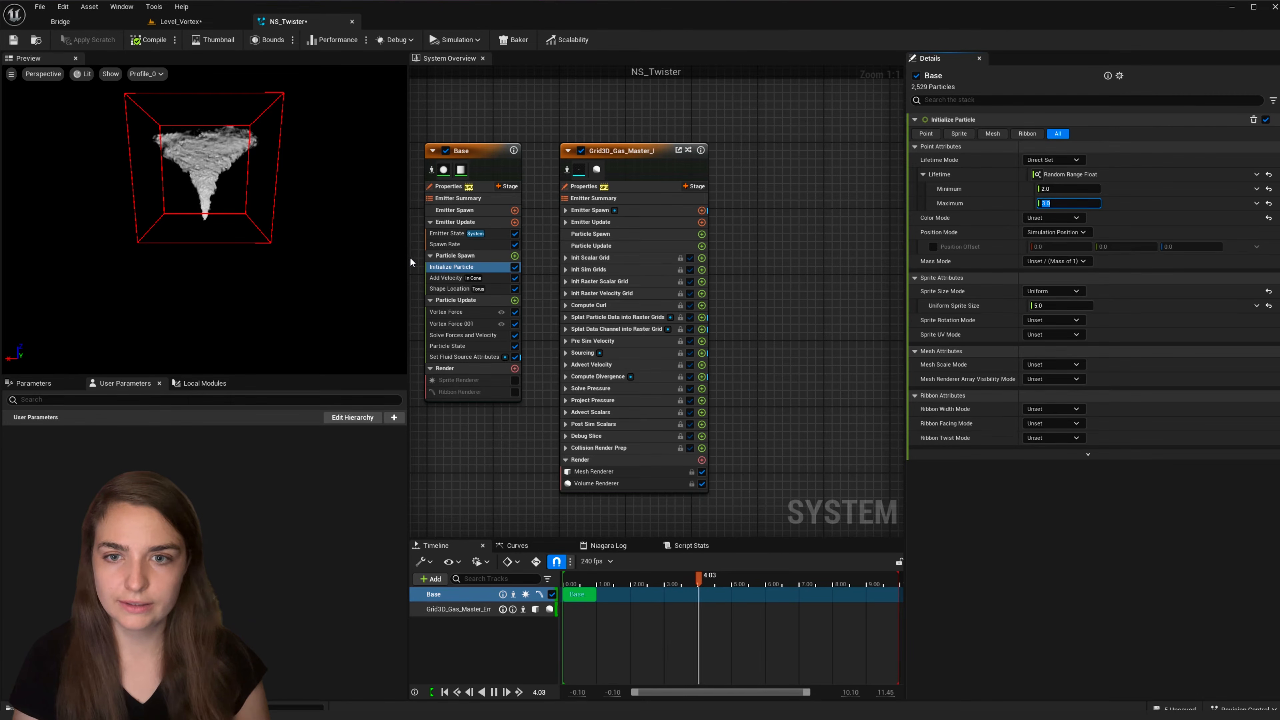
# Set the gas emitter's Density Buoyancy to 10
pyautogui.click(631, 152)
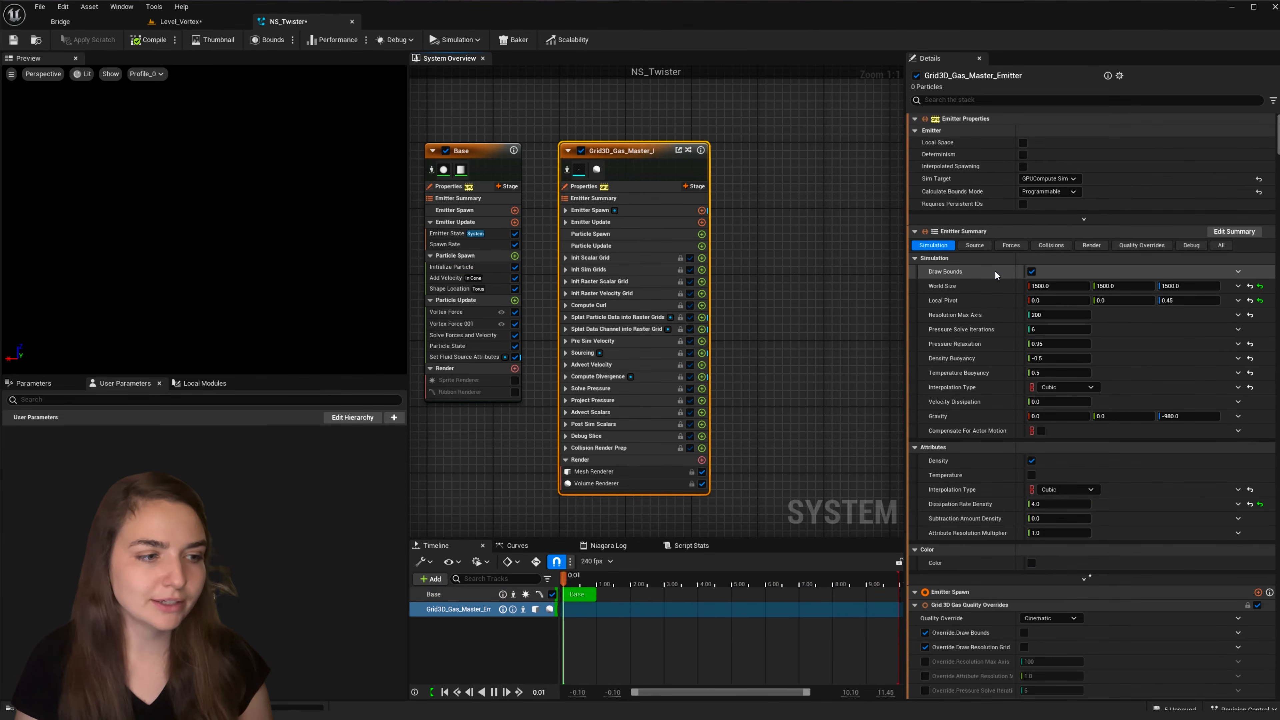
pyautogui.scroll(-2, 1136, 383)
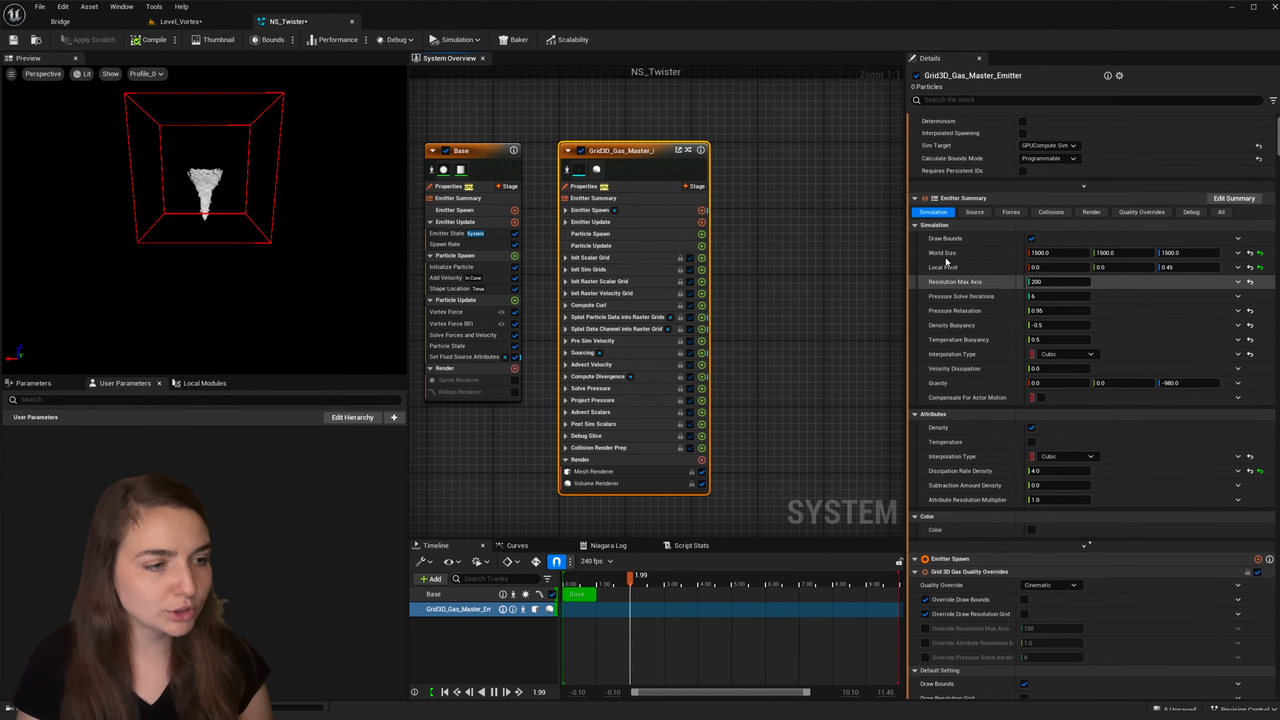
pyautogui.scroll(-3, 1105, 339)
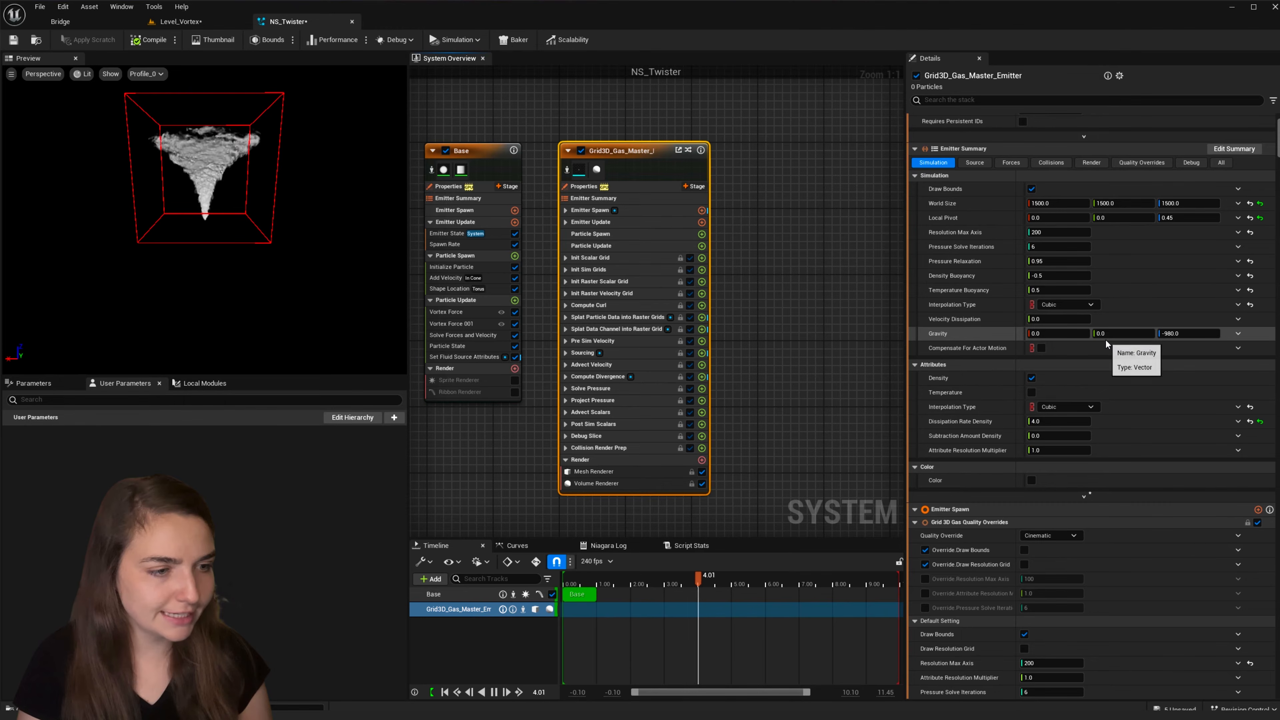
pyautogui.moveTo(940, 278)
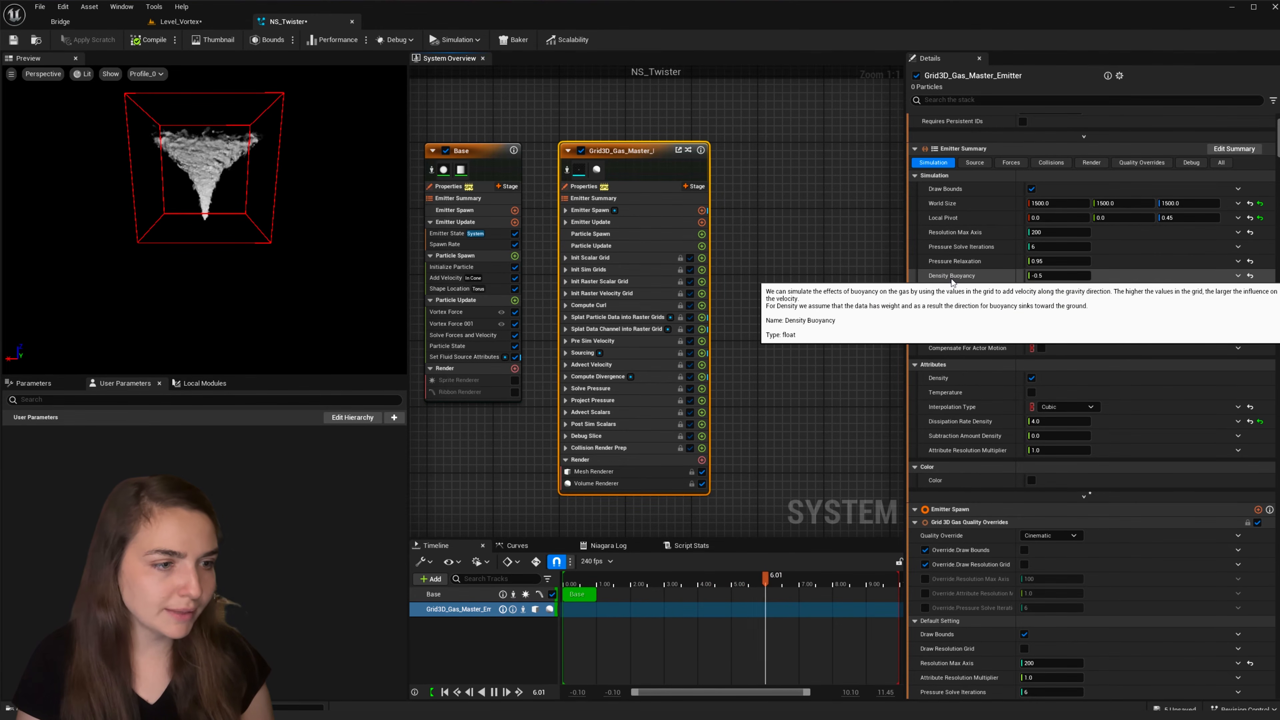
pyautogui.click(1048, 276)
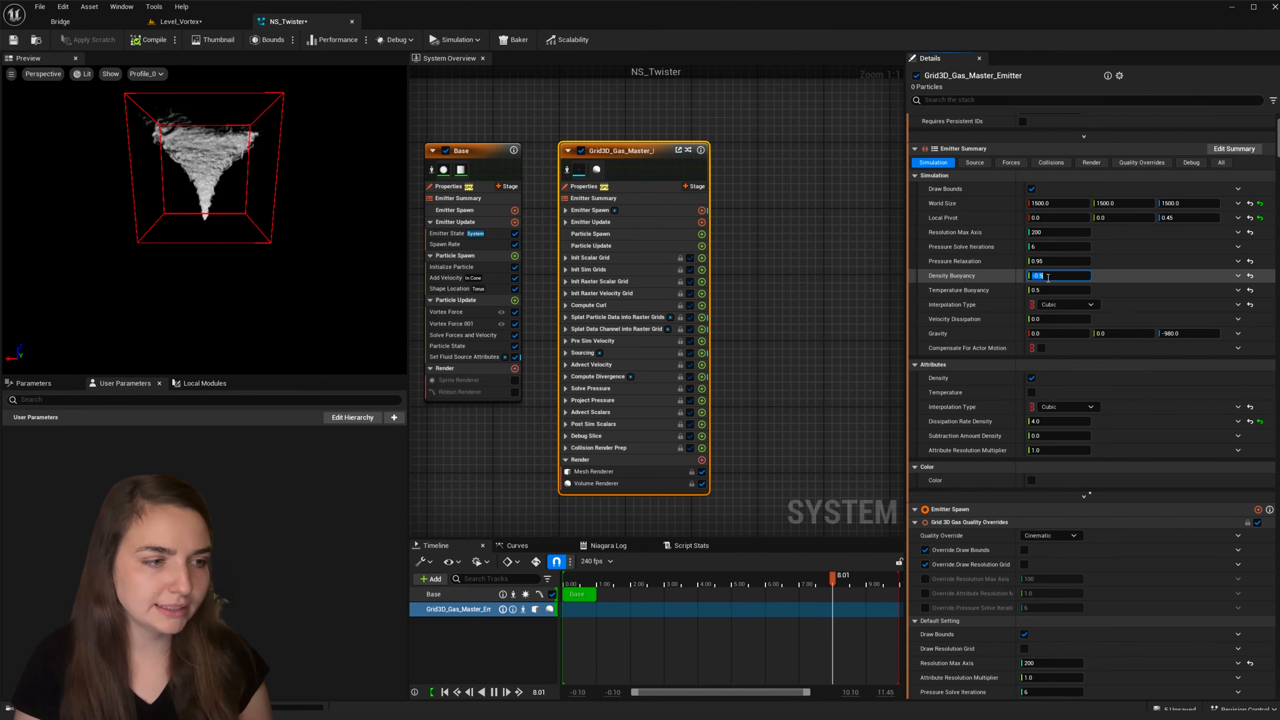
pyautogui.write('1')
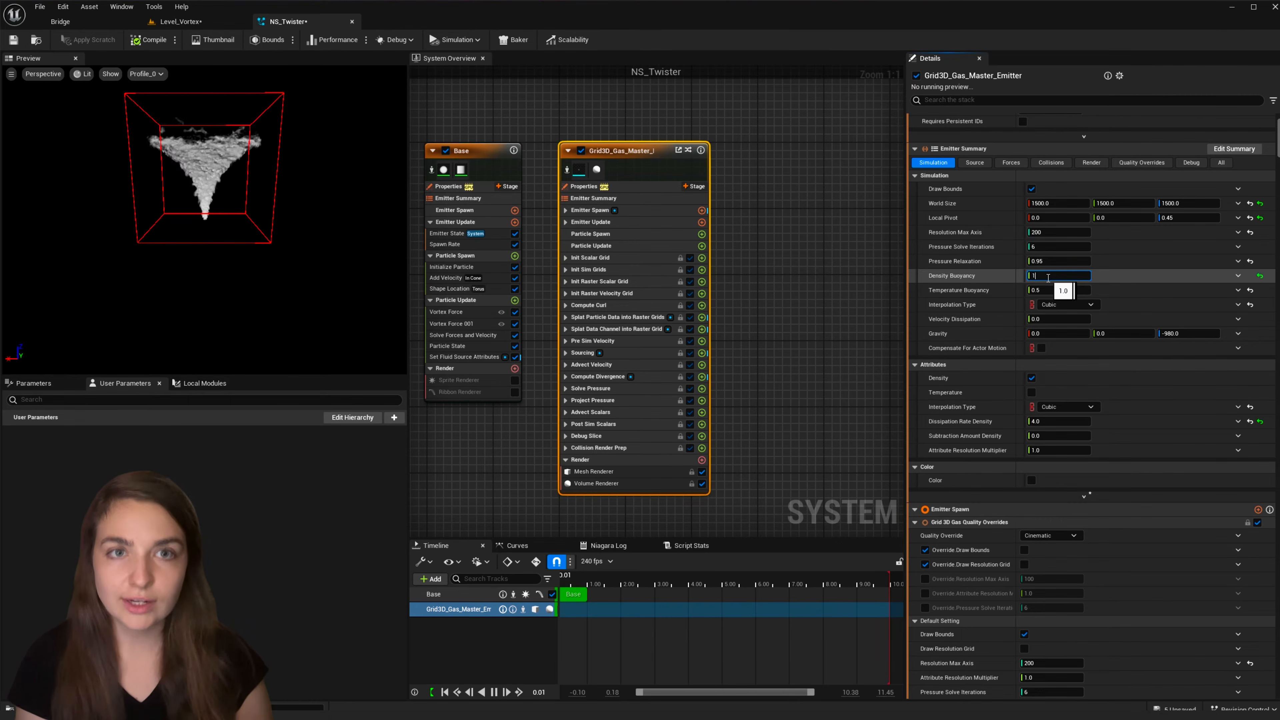
pyautogui.write('0')
pyautogui.press('Return')
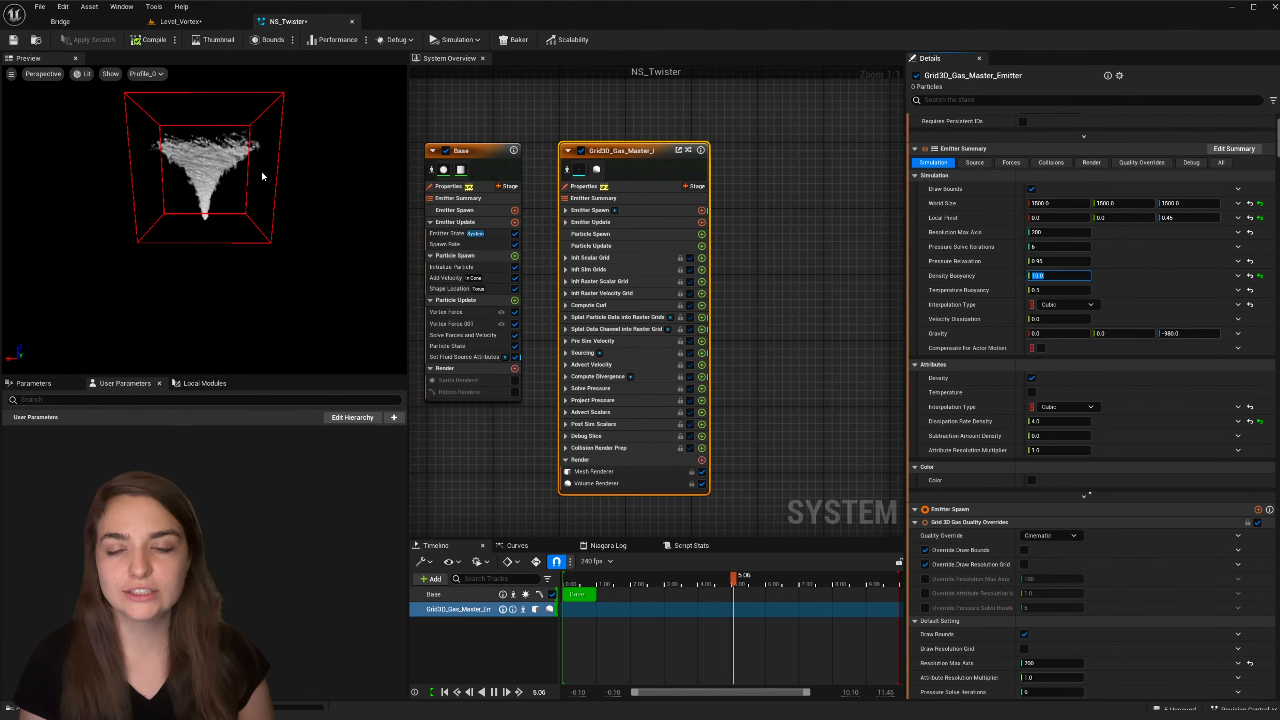
# Set the gas emitter's Resolution Max Axis to 375 and its Pressure Solve Iterations to 12
pyautogui.click(1038, 233)
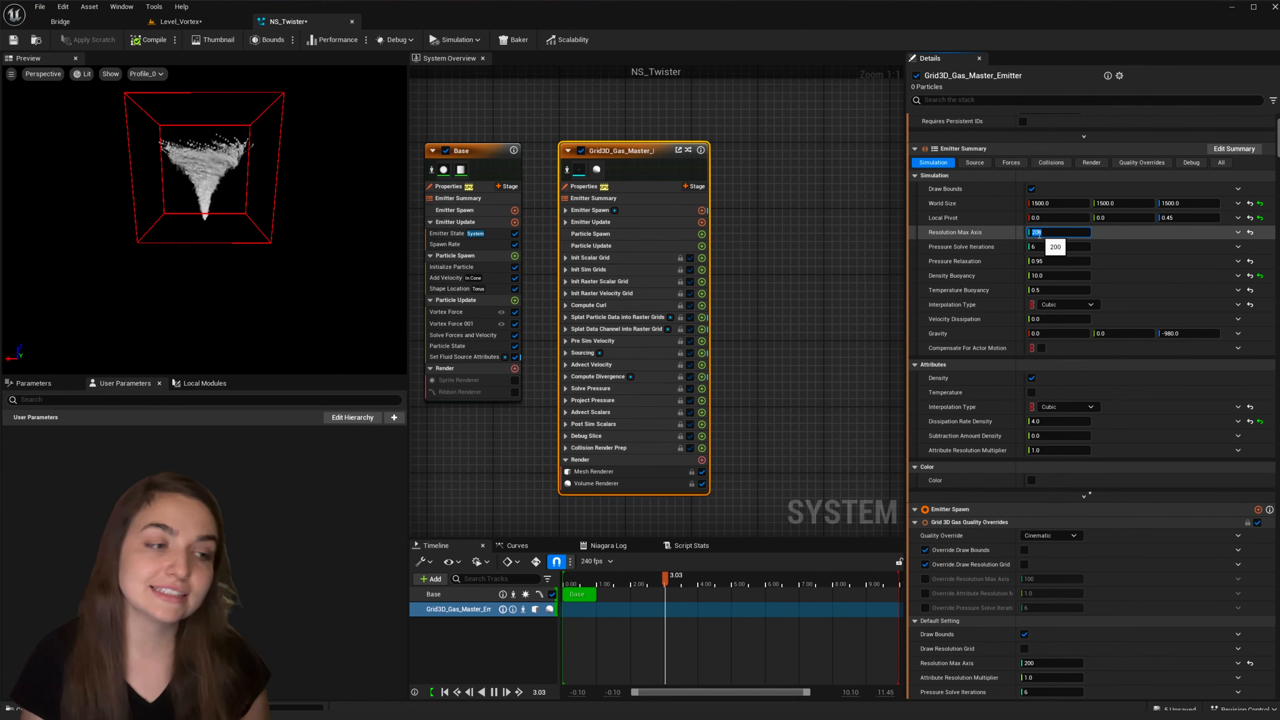
pyautogui.write('375')
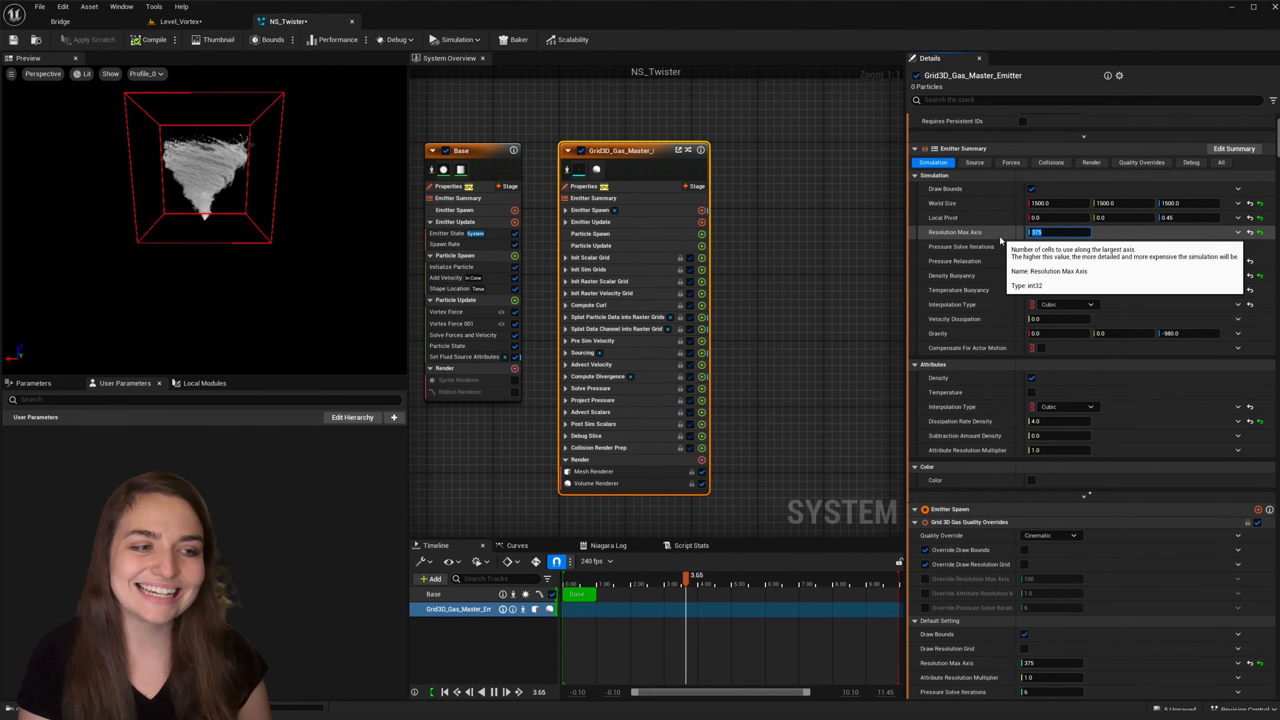
pyautogui.click(1061, 244)
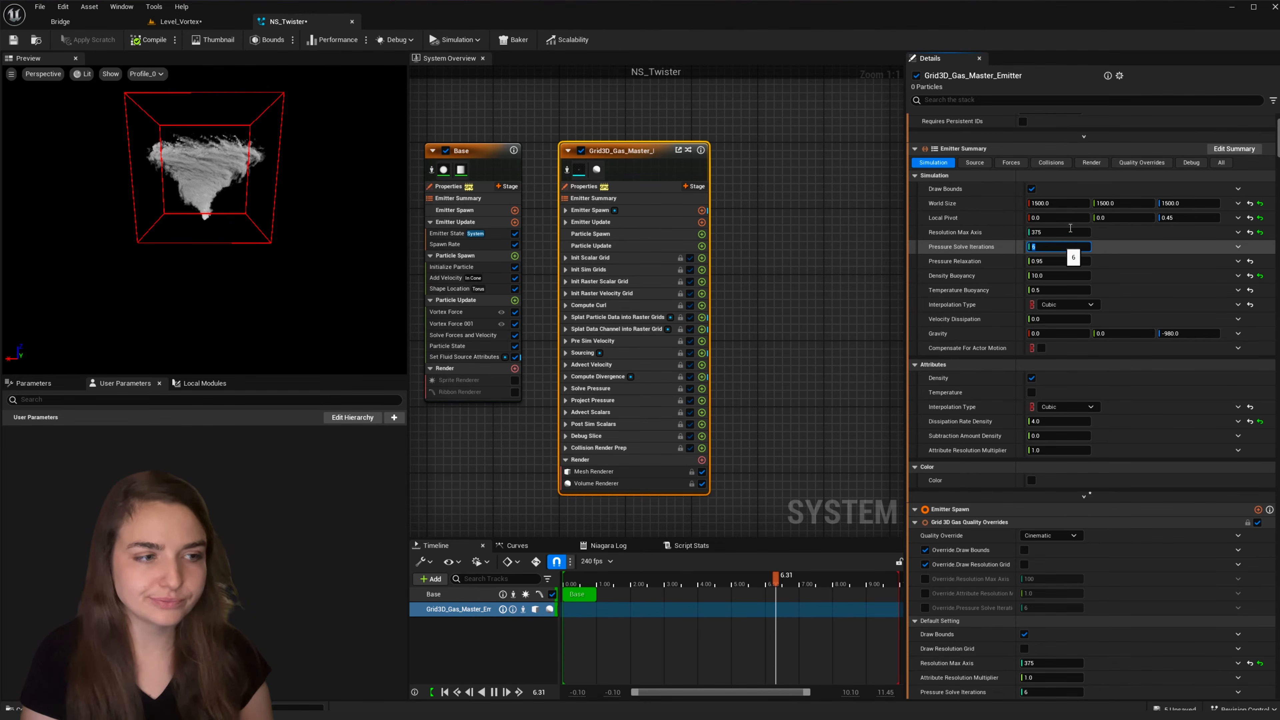
pyautogui.write('12')
pyautogui.press('Return')
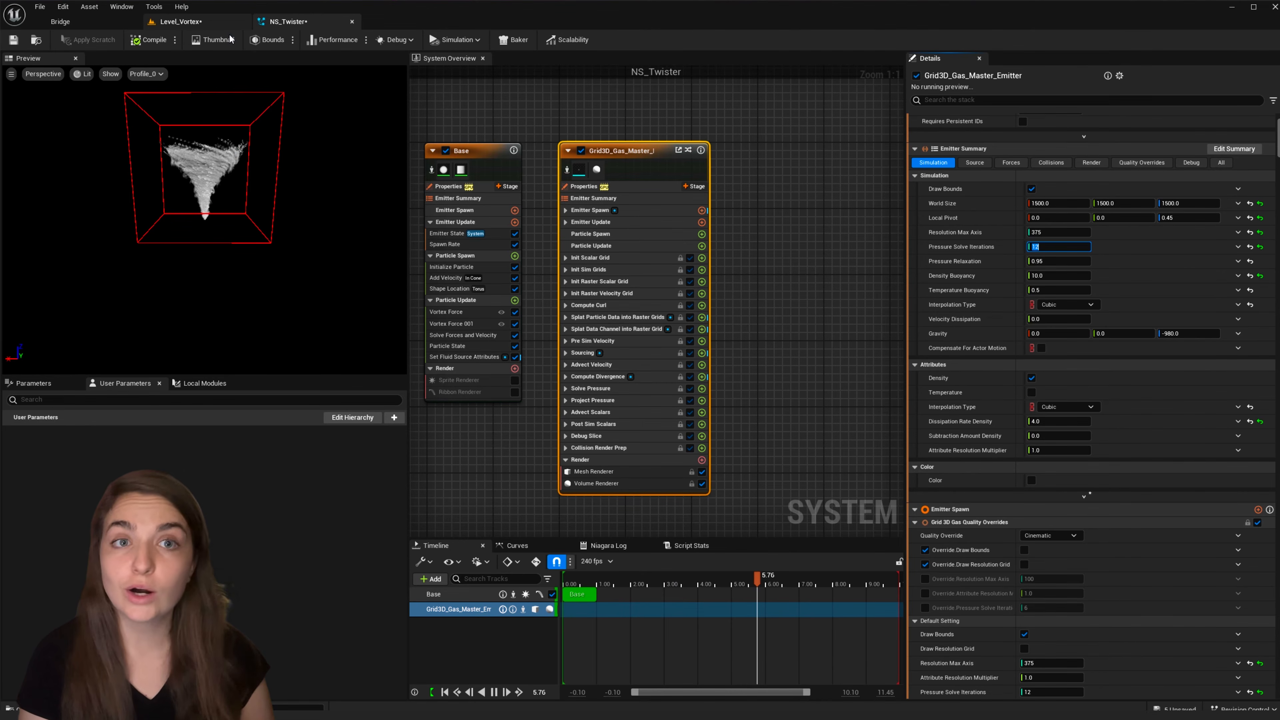
# Disable Draw Bounds in the gas emitter's simulation settings
pyautogui.click(227, 22)
pyautogui.click(293, 23)
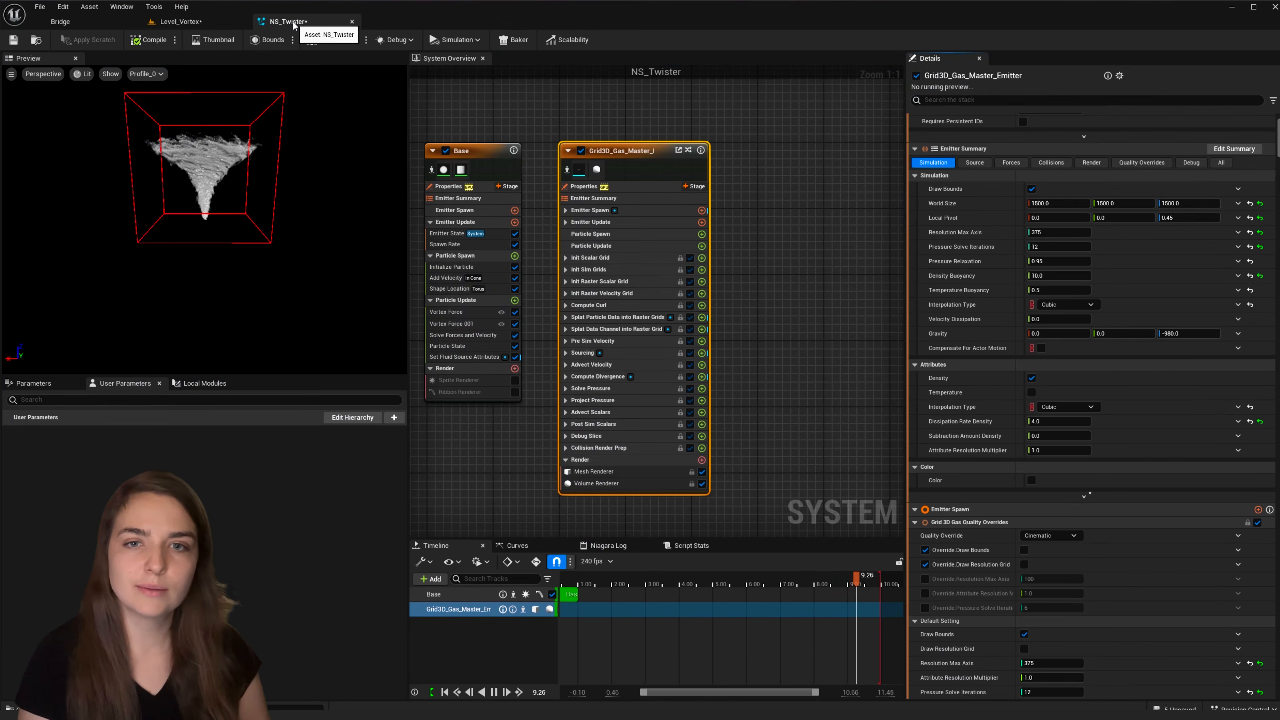
pyautogui.click(1031, 189)
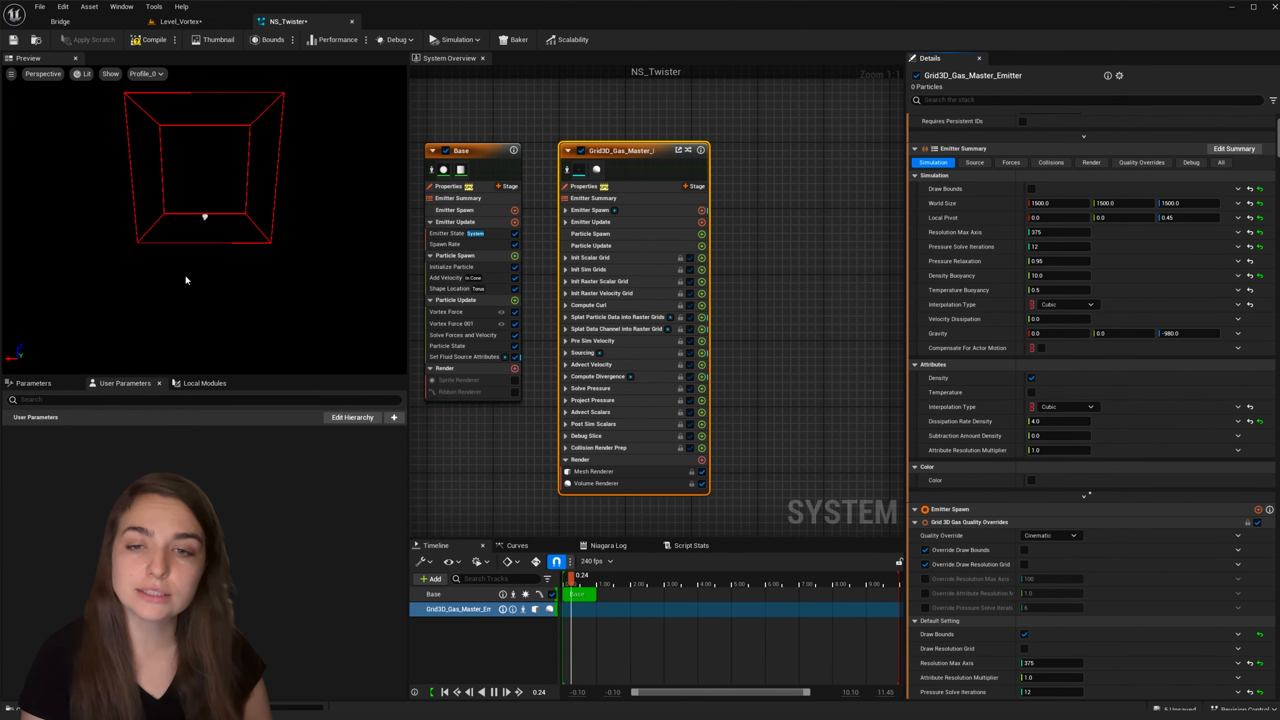
# Place the NS_Twister system in Level_Vortex and reset its location to 0, 0, 0
pyautogui.click(171, 22)
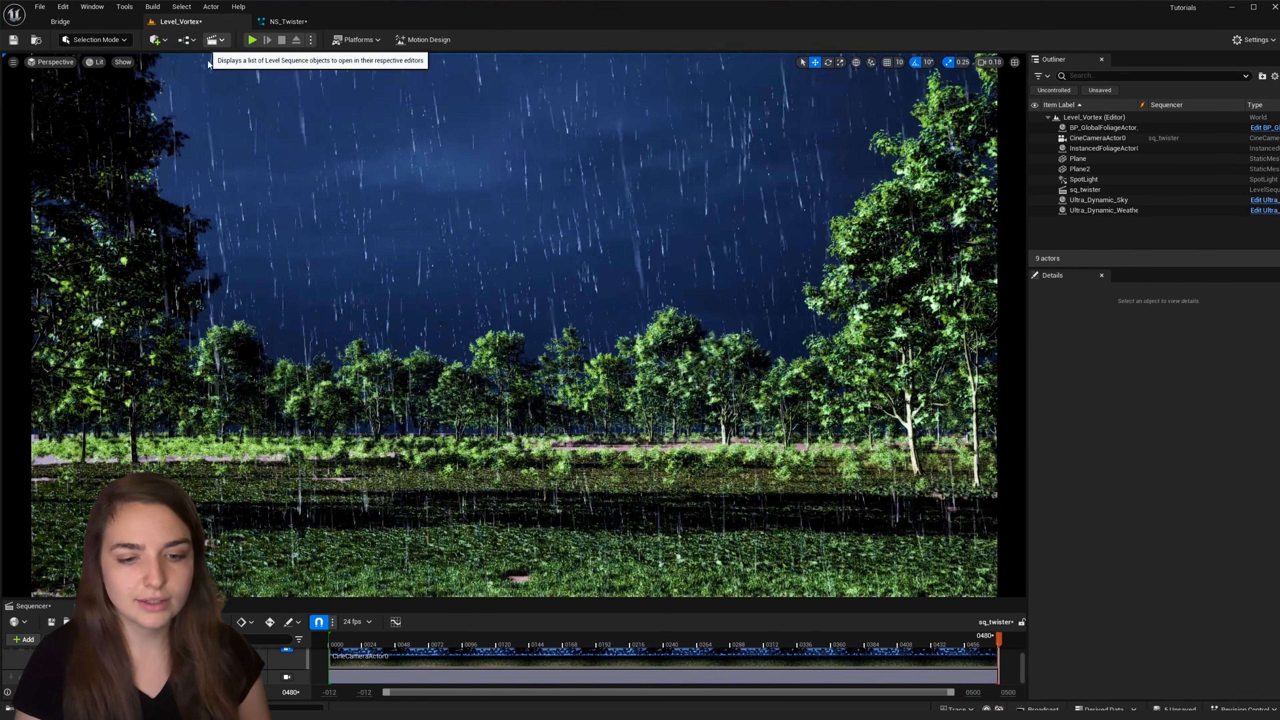
pyautogui.hotkey('ctrl', 'space')
pyautogui.moveTo(1190, 537); pyautogui.dragTo(434, 433)
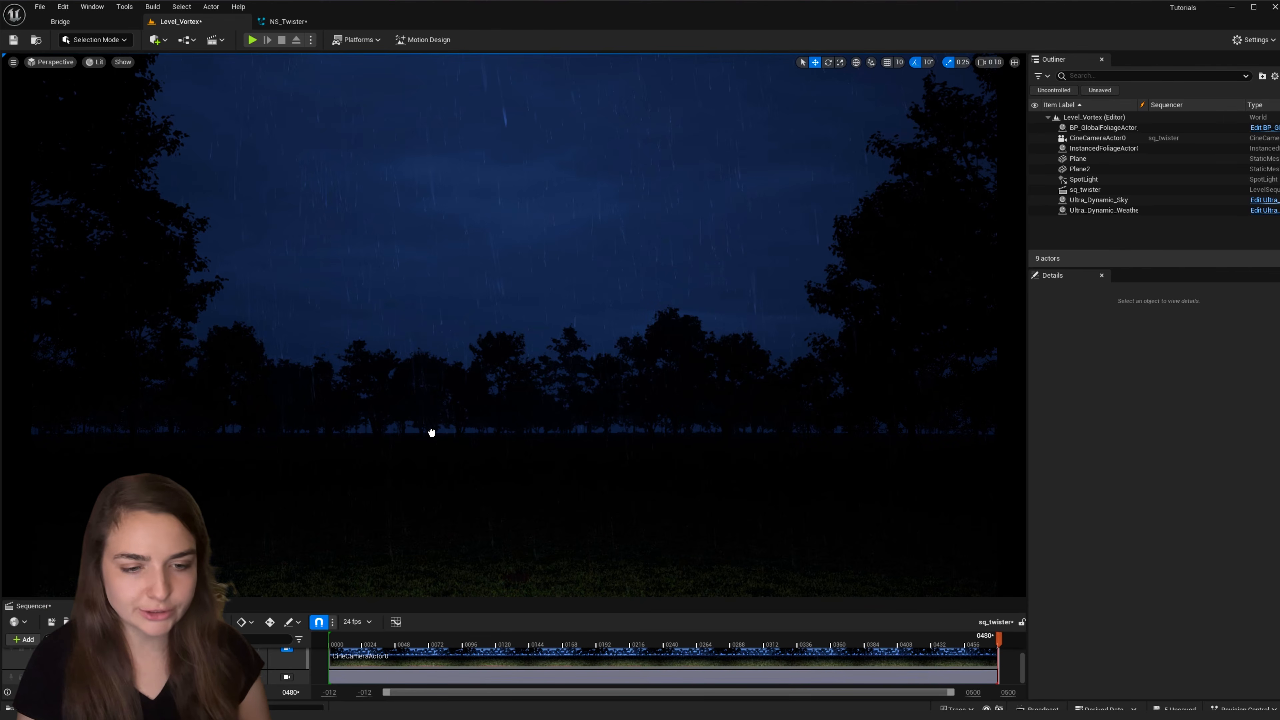
pyautogui.moveTo(483, 466); pyautogui.dragTo(485, 465)
pyautogui.click(1258, 433)
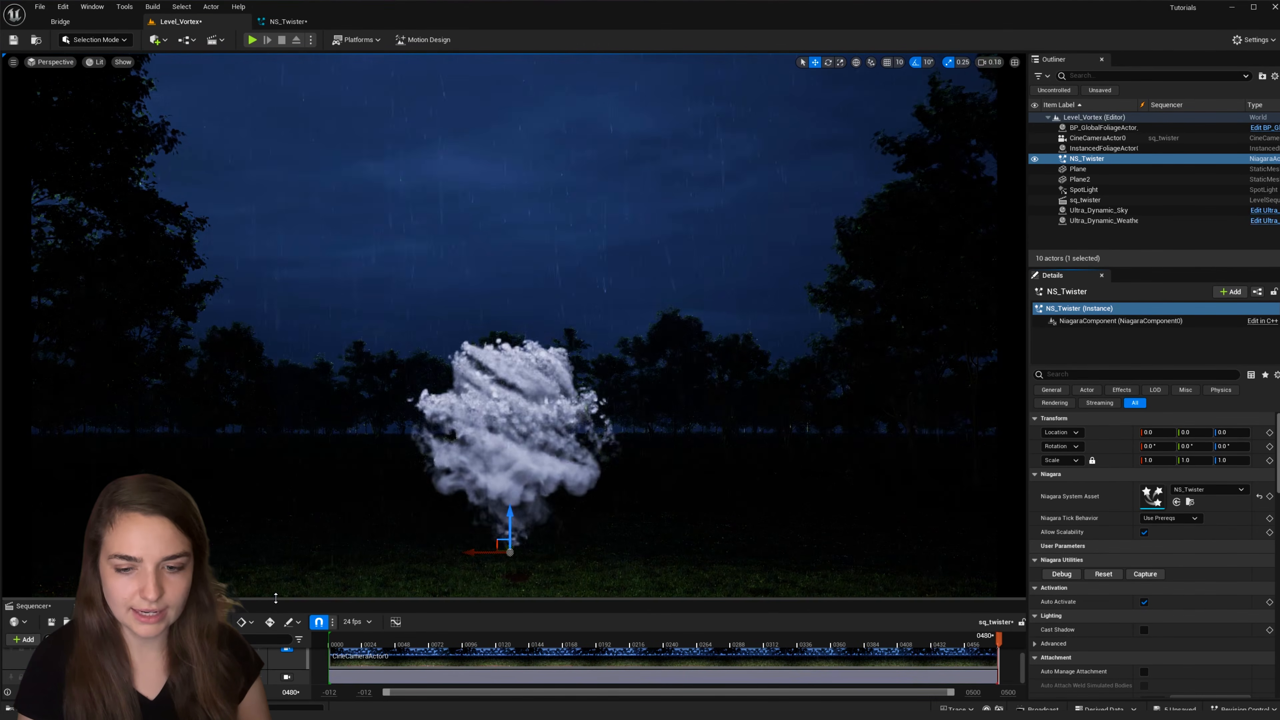
# Enlarge the Sequencer and add the NS_Twister actor with its NiagaraComponent0 to the sq_twister sequence
pyautogui.moveTo(275, 598); pyautogui.dragTo(276, 506)
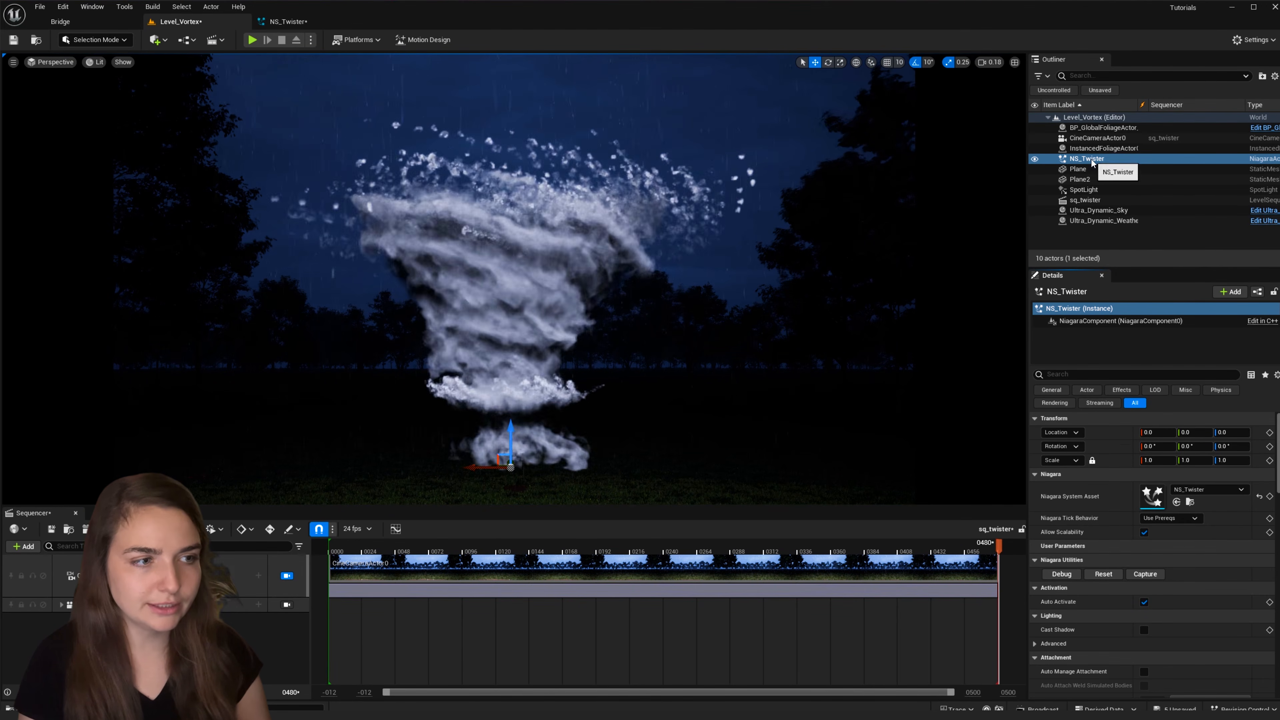
pyautogui.moveTo(1087, 159); pyautogui.dragTo(250, 620)
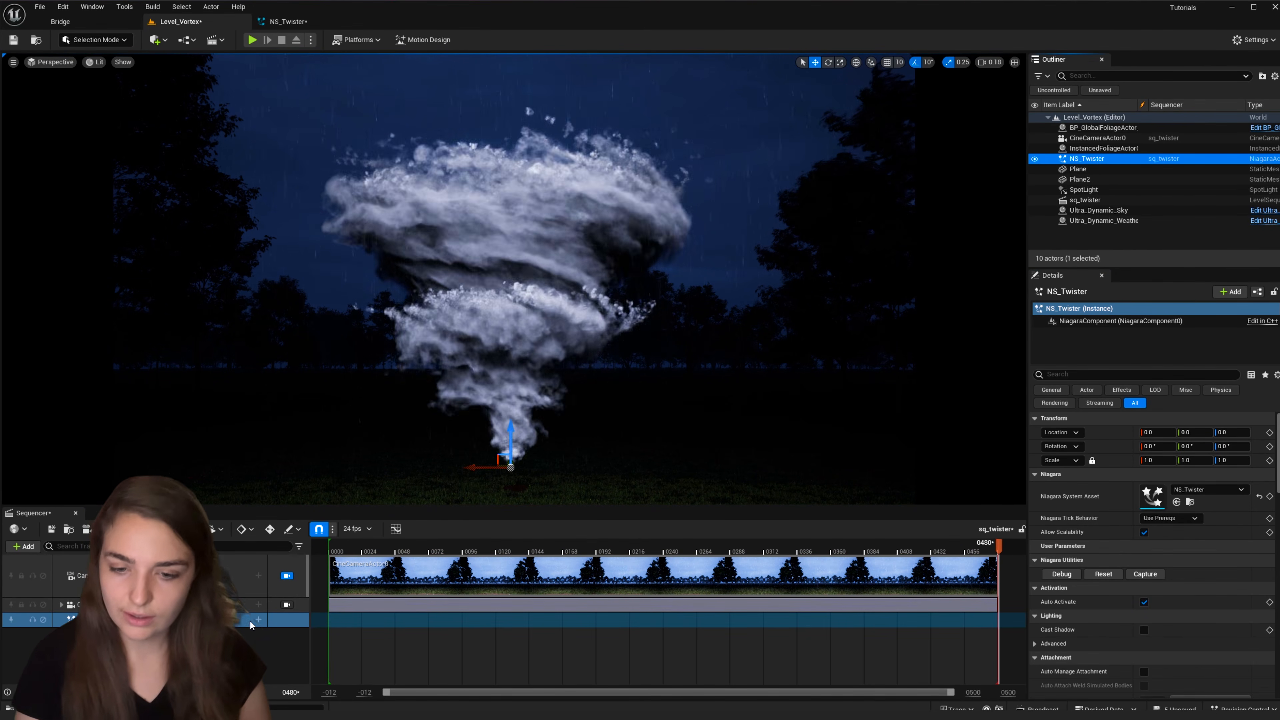
pyautogui.click(260, 620)
pyautogui.moveTo(303, 492)
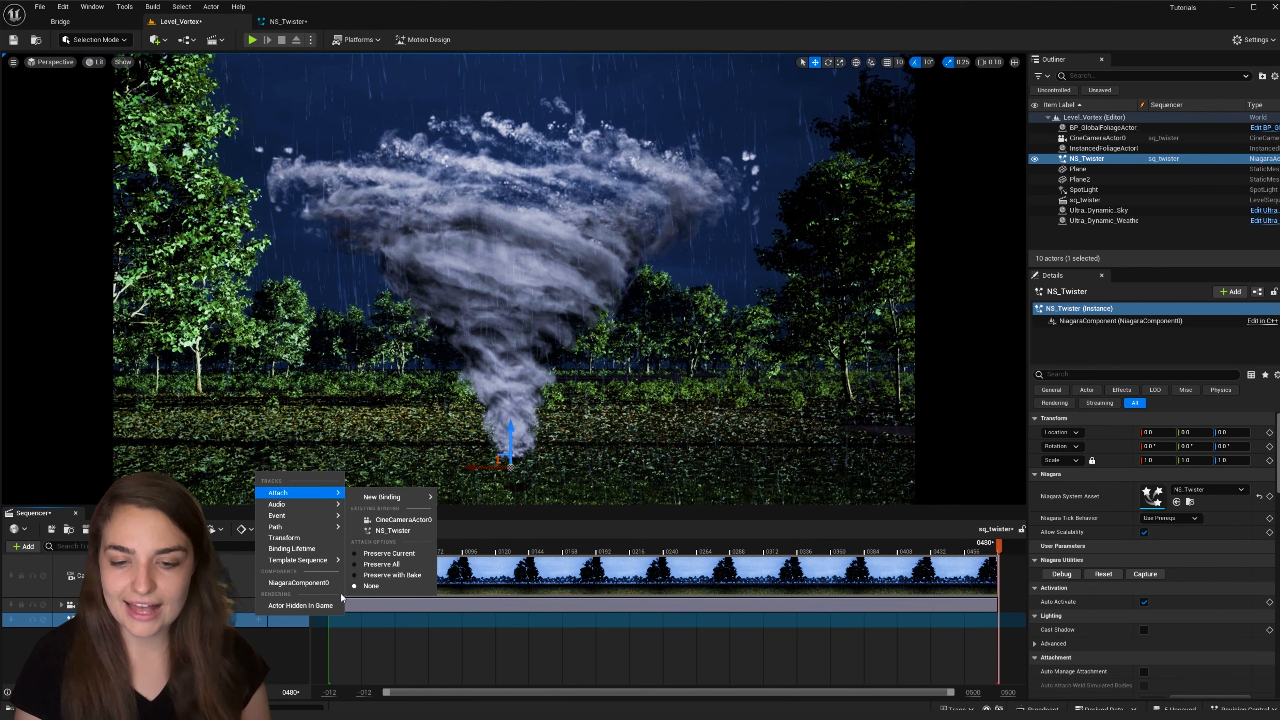
pyautogui.click(299, 584)
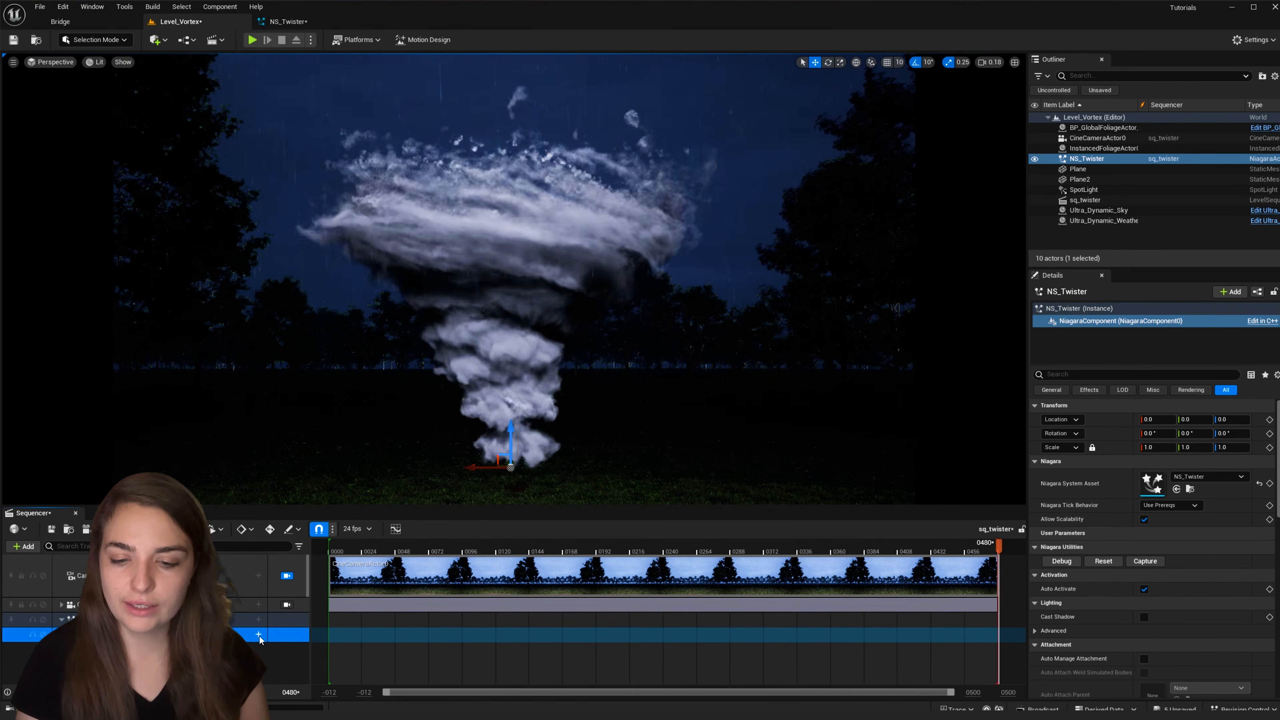
# Add a Niagara System Life Cycle Track to the twister's Niagara component and extend its section across the whole sequence, frames 0 to 480
pyautogui.click(259, 635)
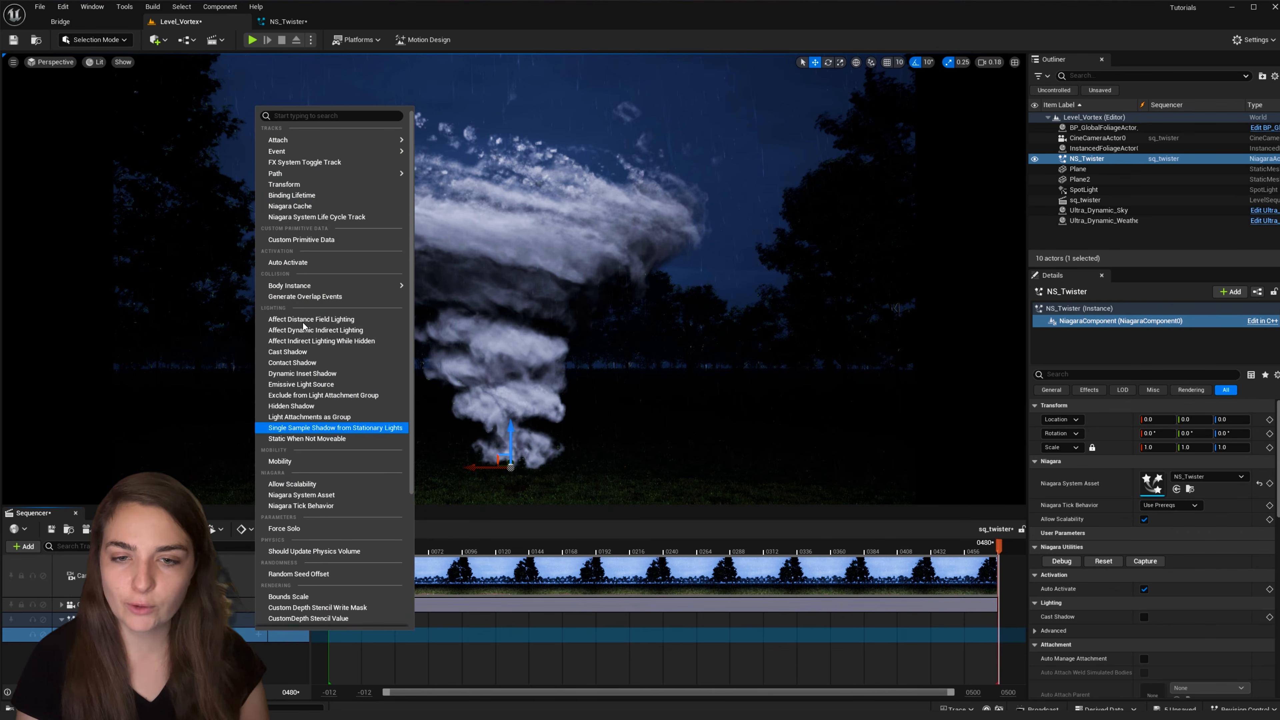
pyautogui.click(327, 217)
pyautogui.moveTo(1012, 649); pyautogui.dragTo(346, 649)
pyautogui.moveTo(660, 620); pyautogui.dragTo(998, 620)
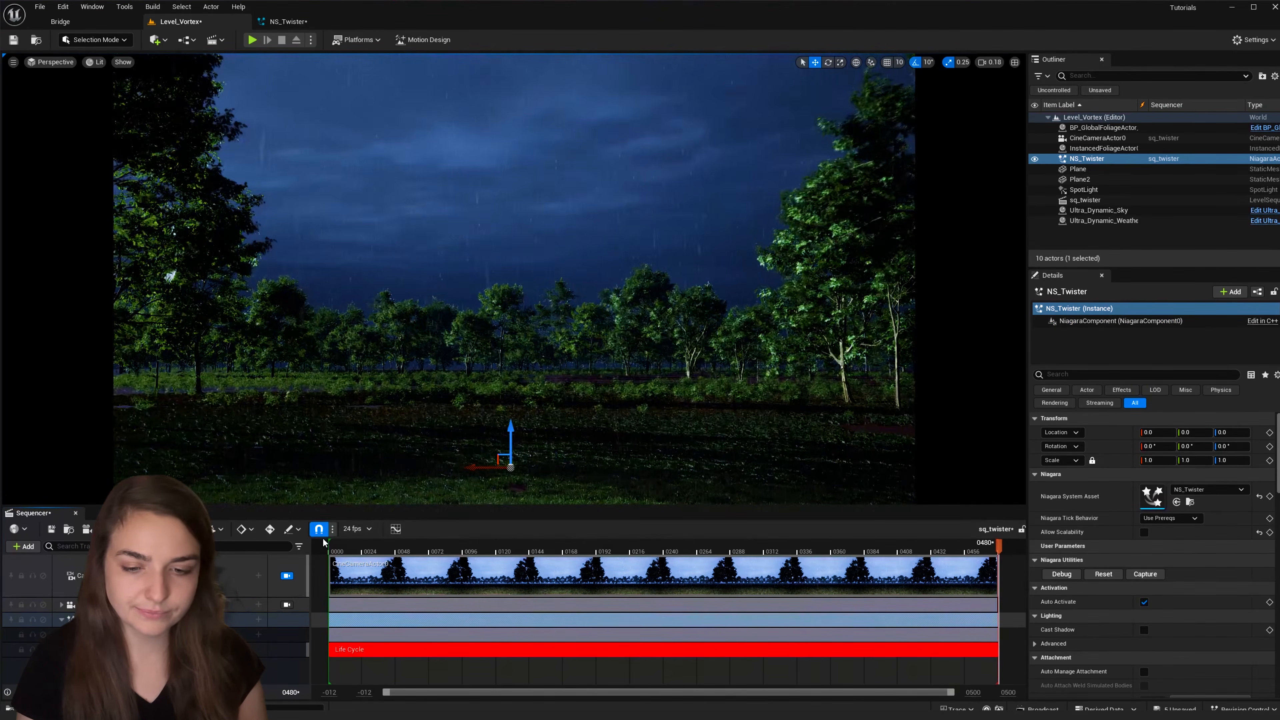
# Return the sequence to frame 0 and preview the twister with the viewport in game view
pyautogui.click(327, 543)
pyautogui.press('g')
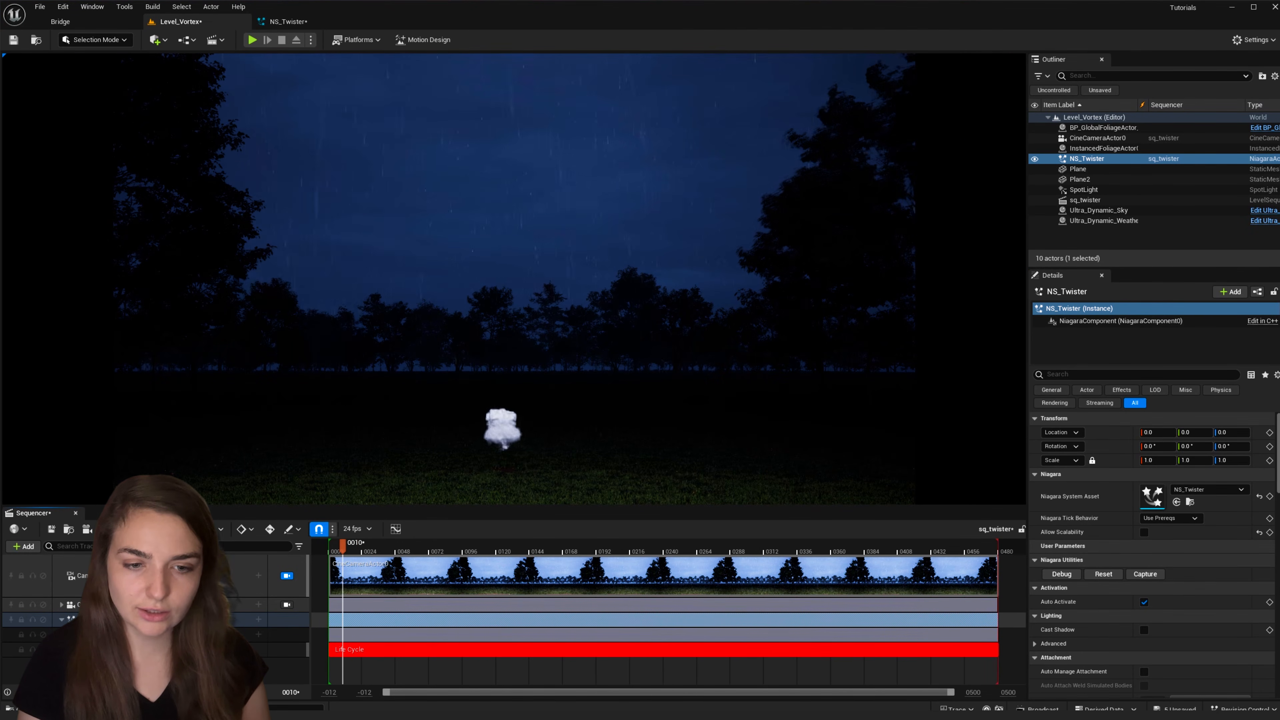